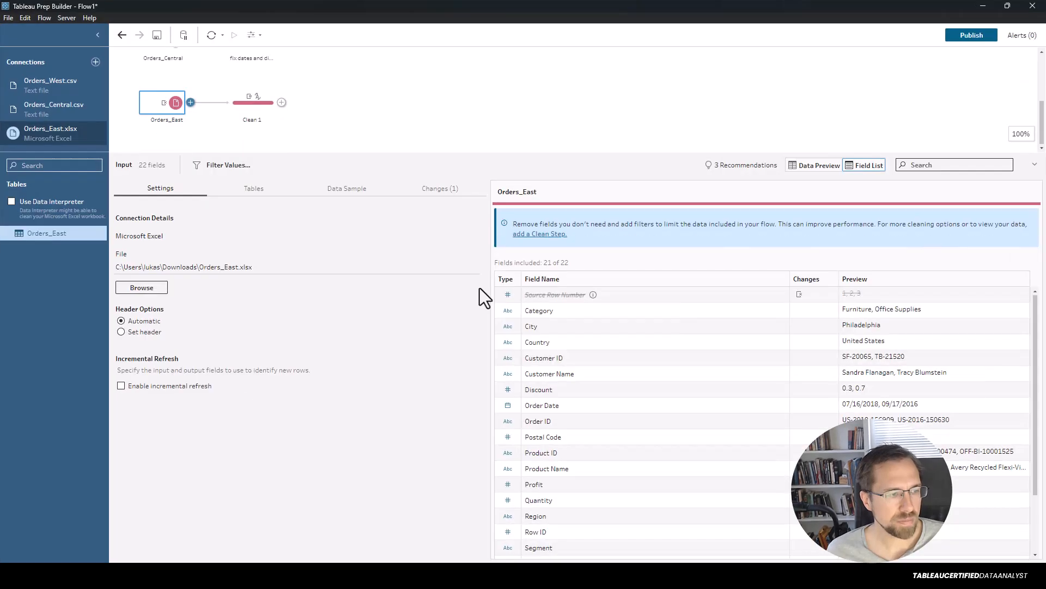
Step: Start a new blank flow in place of the current one
click(12, 18)
click(32, 56)
click(562, 320)
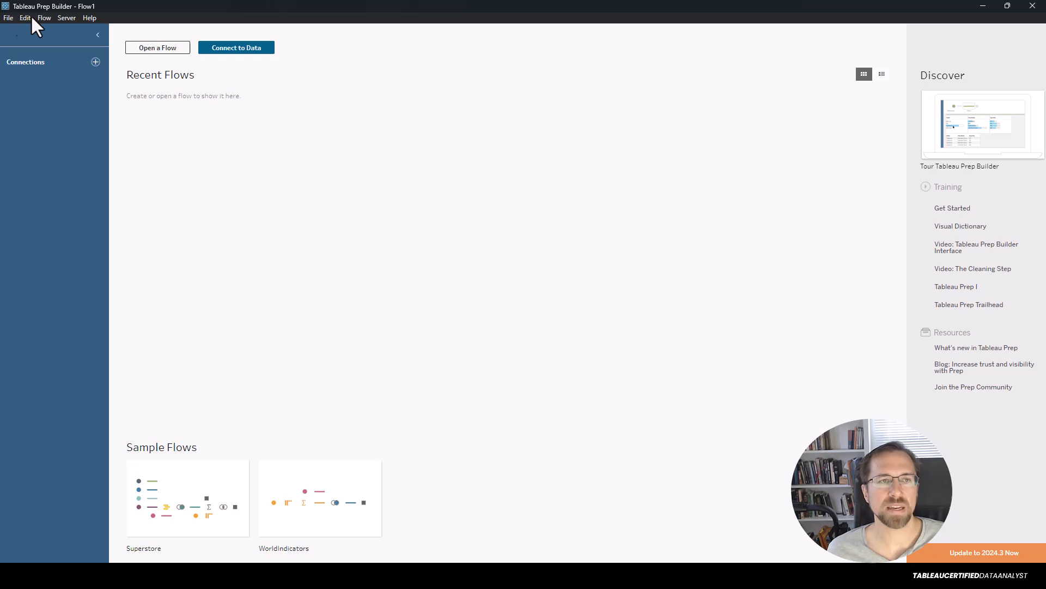
Step: Connect to the text file Orders_West.csv in the Downloads folder as the flow's first input
click(225, 50)
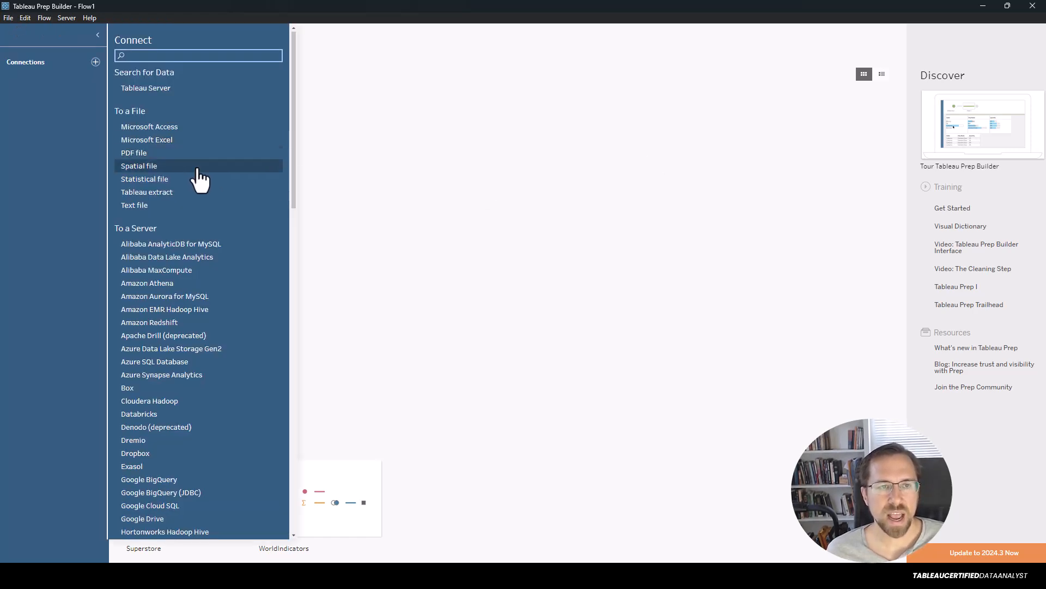
click(179, 210)
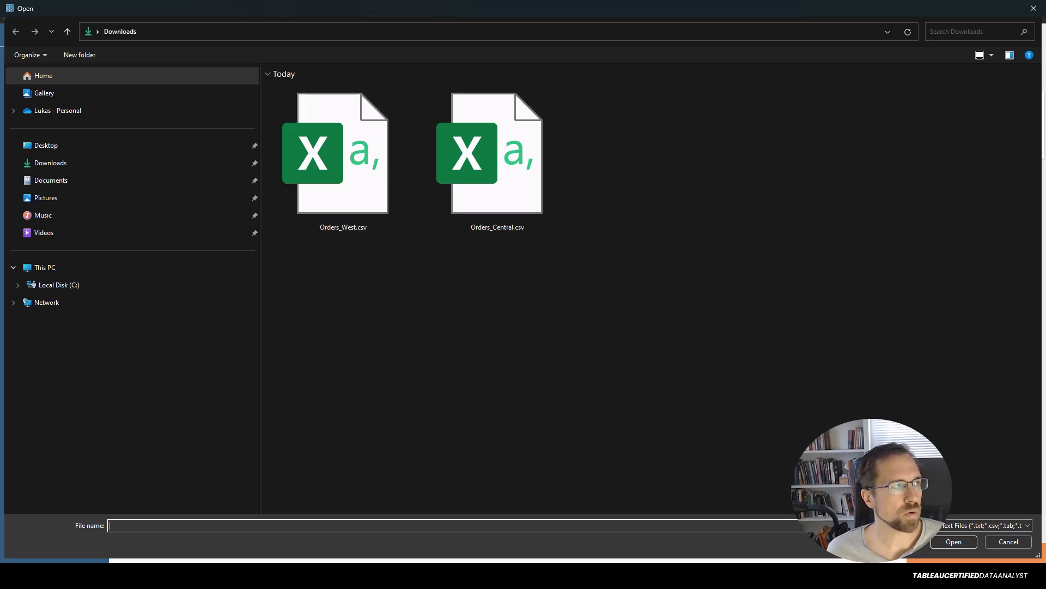
double_click(352, 134)
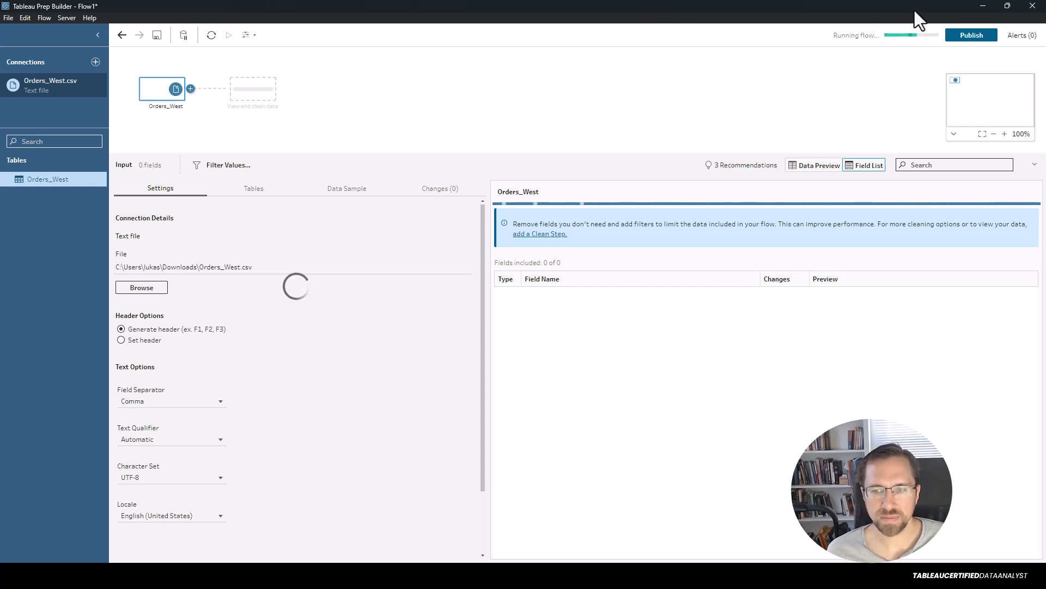
click(983, 6)
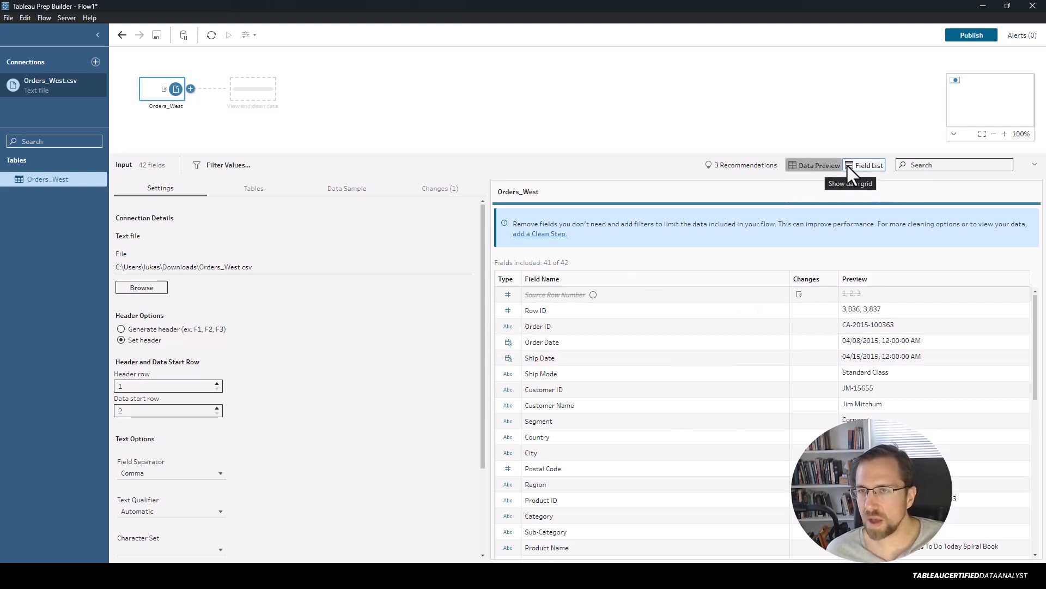
Step: Preview the Orders_West data rows and look across all columns, including the Right_ ones
click(816, 164)
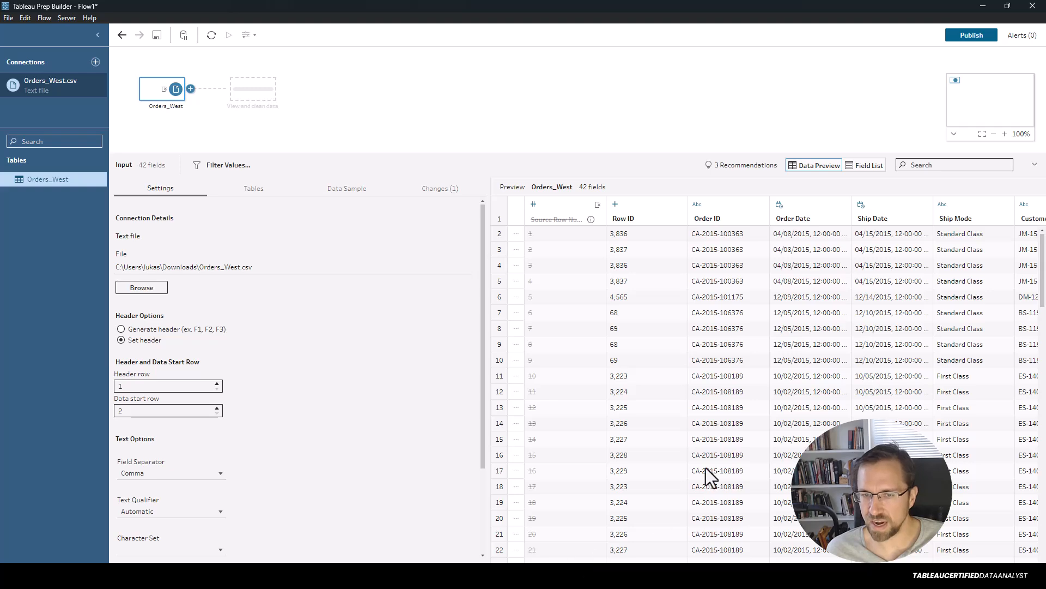
scroll(751, 396, right, 10)
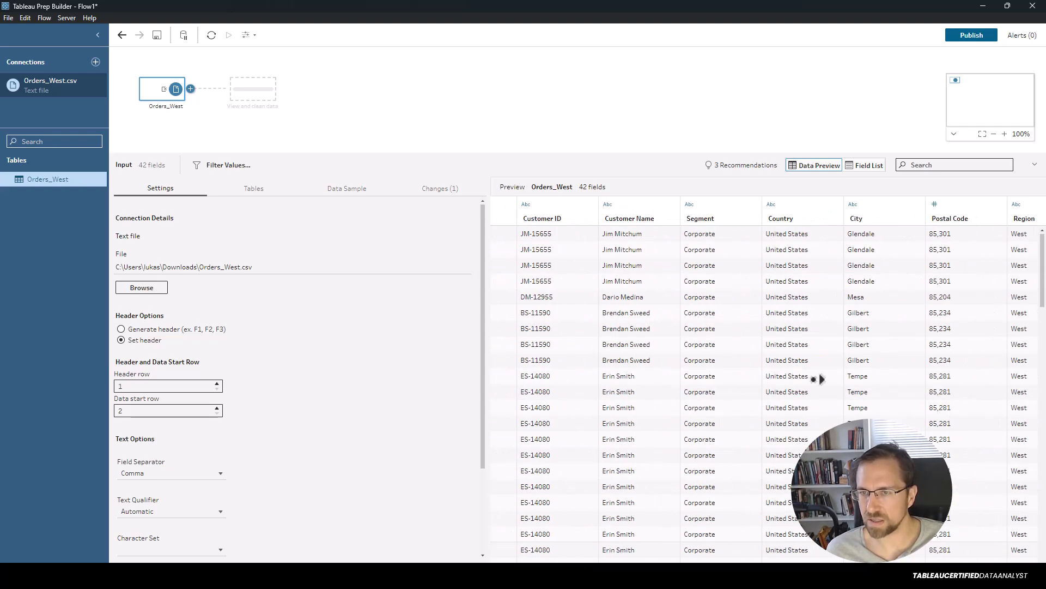
scroll(851, 381, right, 20)
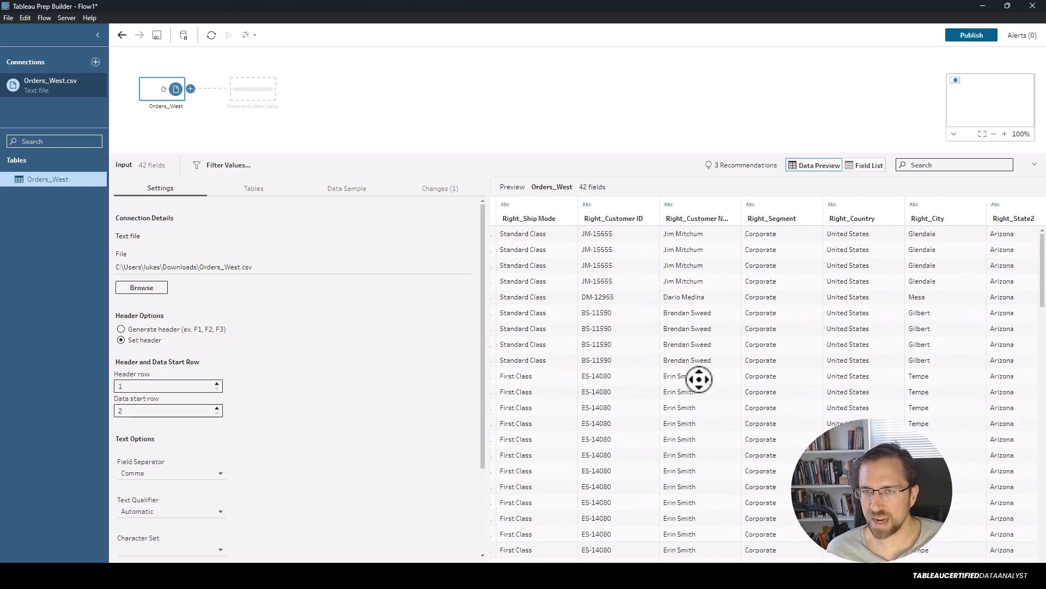
Step: Examine the Orders_West field list, comparing the original fields with their Right_ counterparts
click(871, 170)
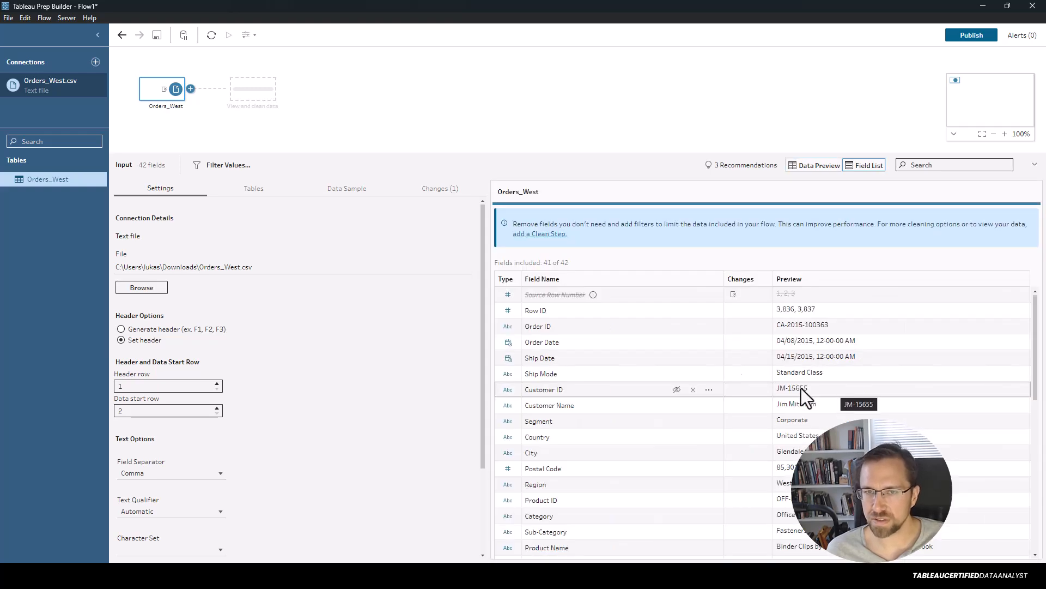
scroll(616, 471, down, 3)
scroll(600, 474, down, 3)
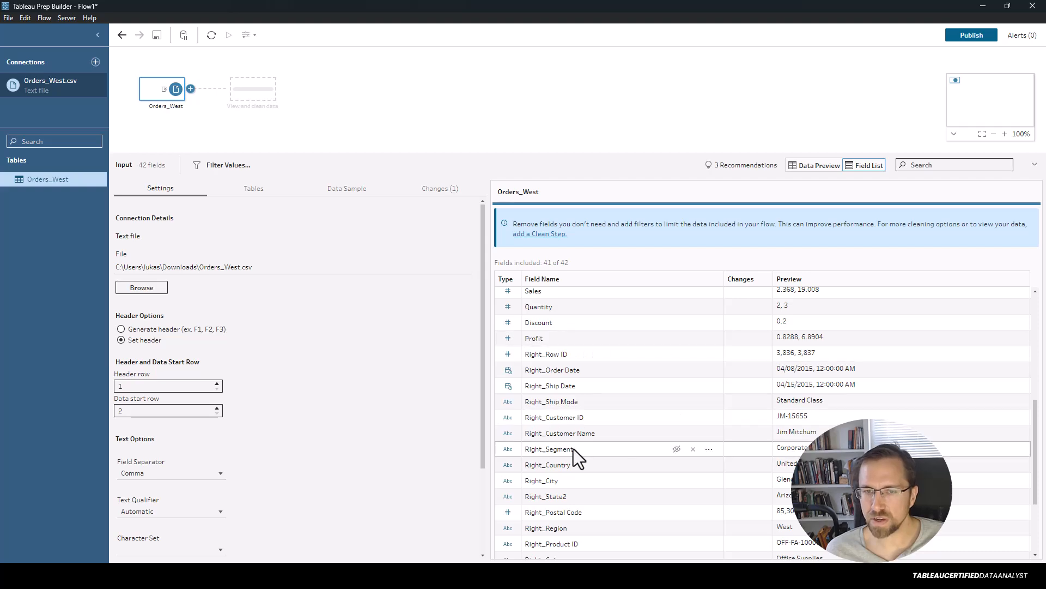
scroll(589, 363, up, 6)
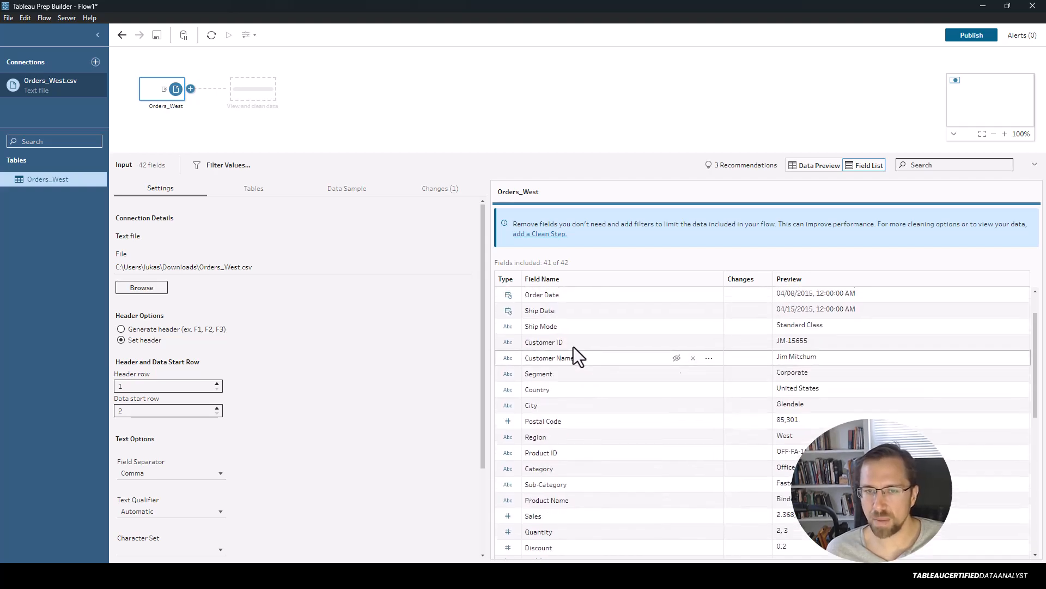
scroll(556, 327, down, 5)
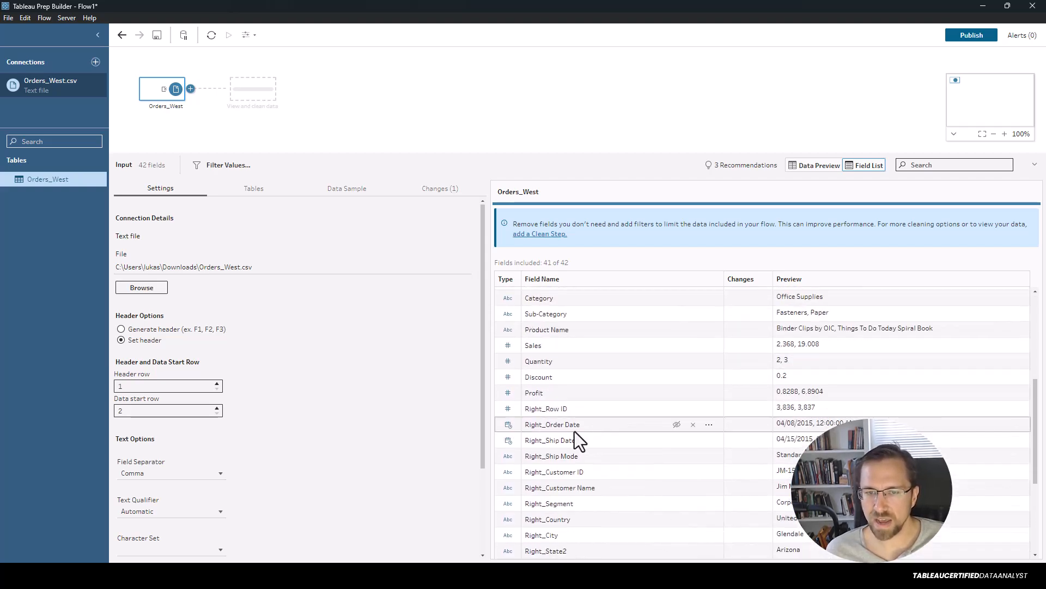
scroll(594, 365, up, 5)
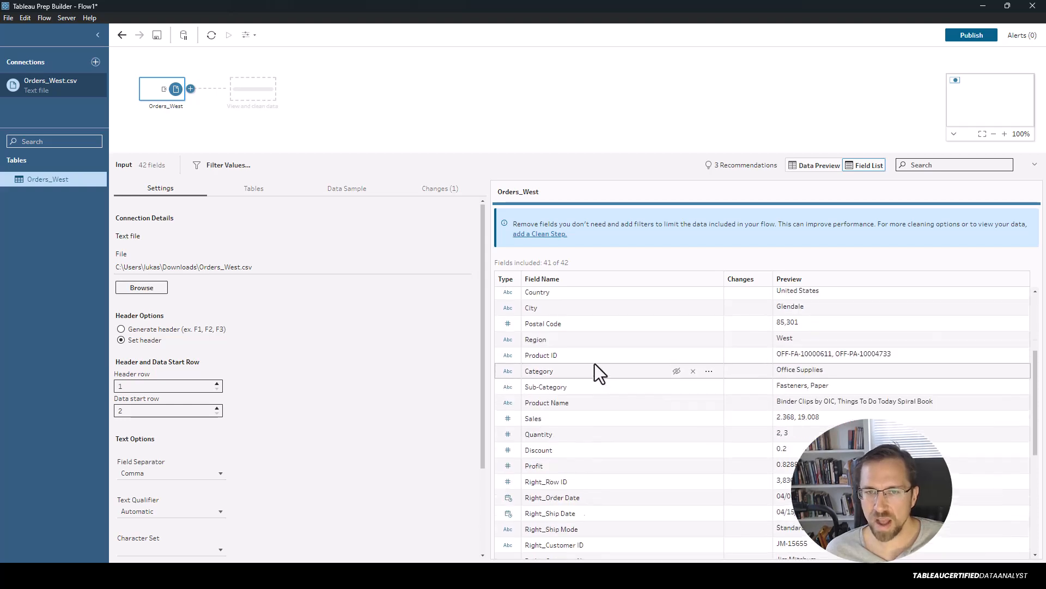
scroll(589, 365, down, 7)
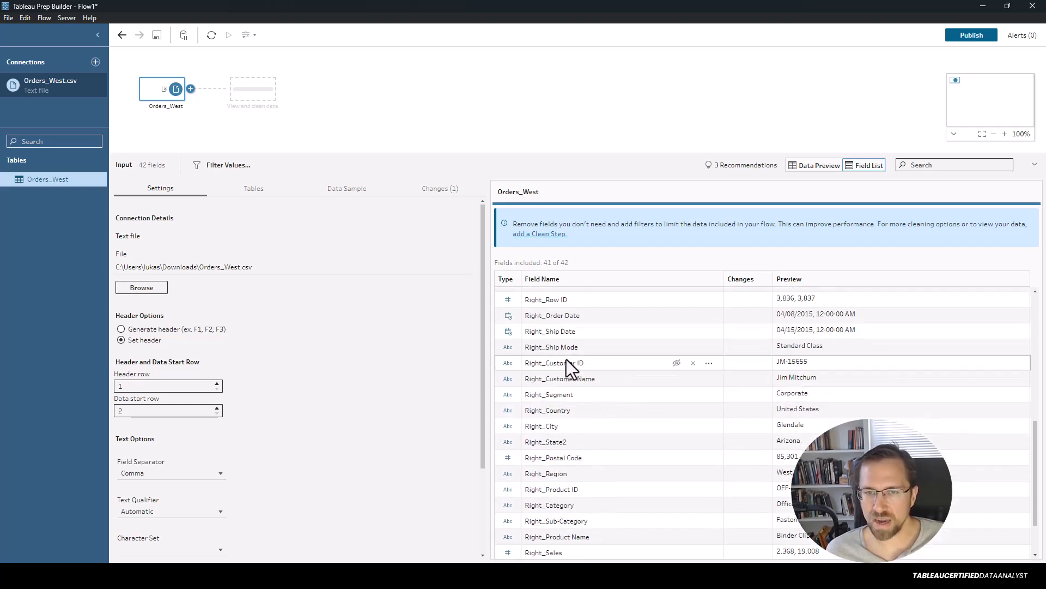
scroll(595, 320, up, 2)
scroll(597, 459, down, 3)
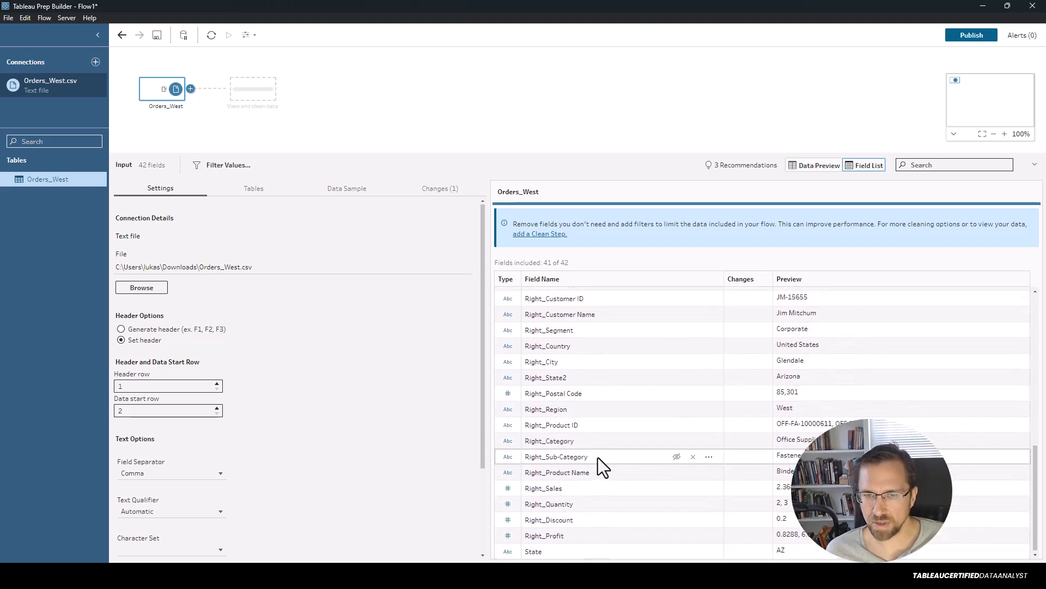
scroll(597, 459, up, 3)
scroll(580, 419, up, 5)
click(587, 369)
scroll(594, 393, down, 7)
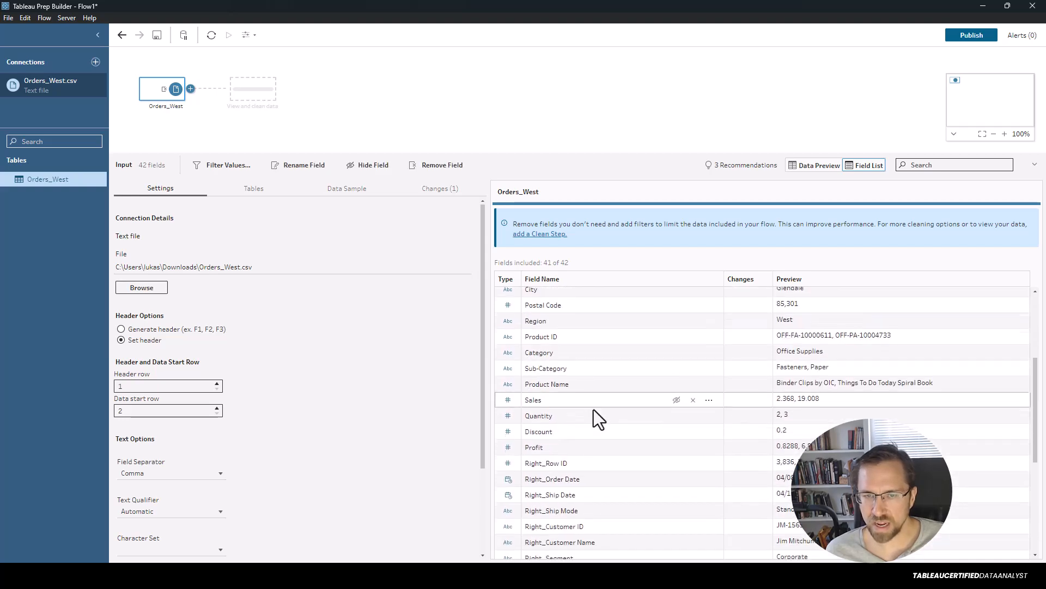
click(590, 330)
scroll(592, 348, up, 7)
scroll(572, 382, down, 7)
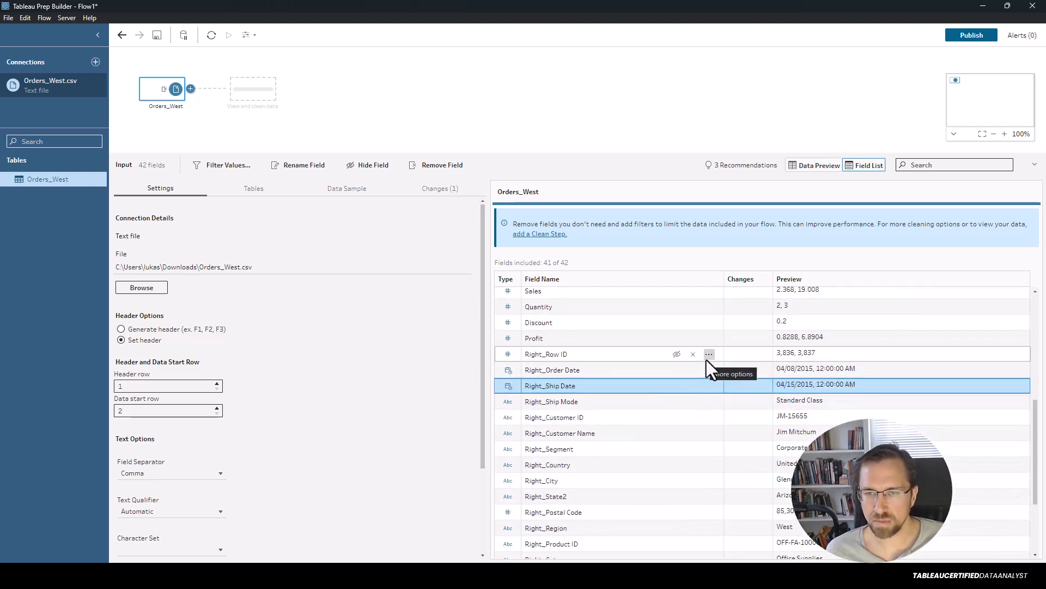
Step: Remove all fields from Right_Row ID through Right_Profit from the Orders_West input
click(555, 354)
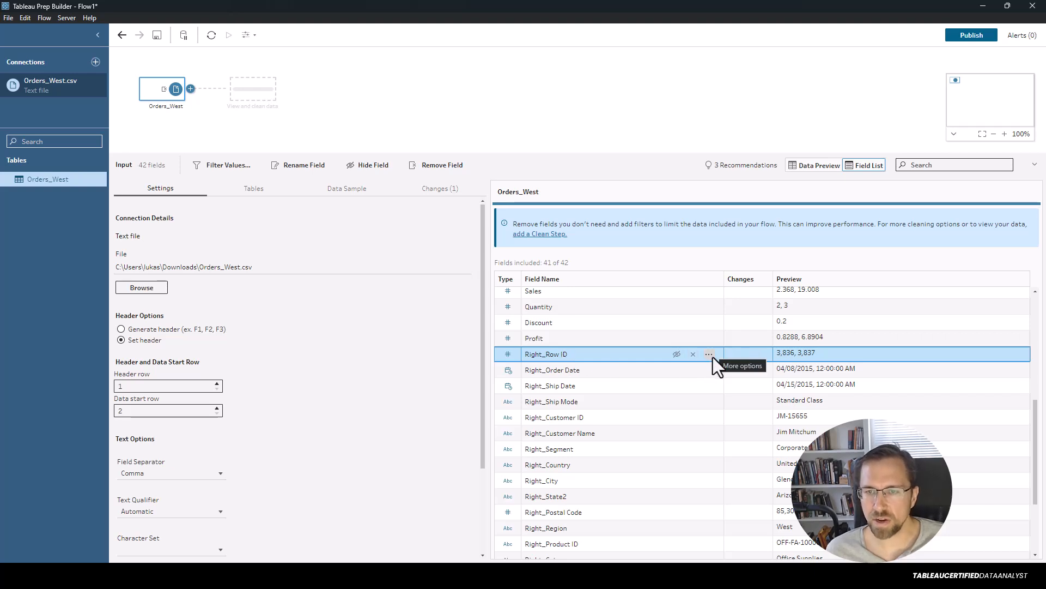
scroll(688, 478, down, 3)
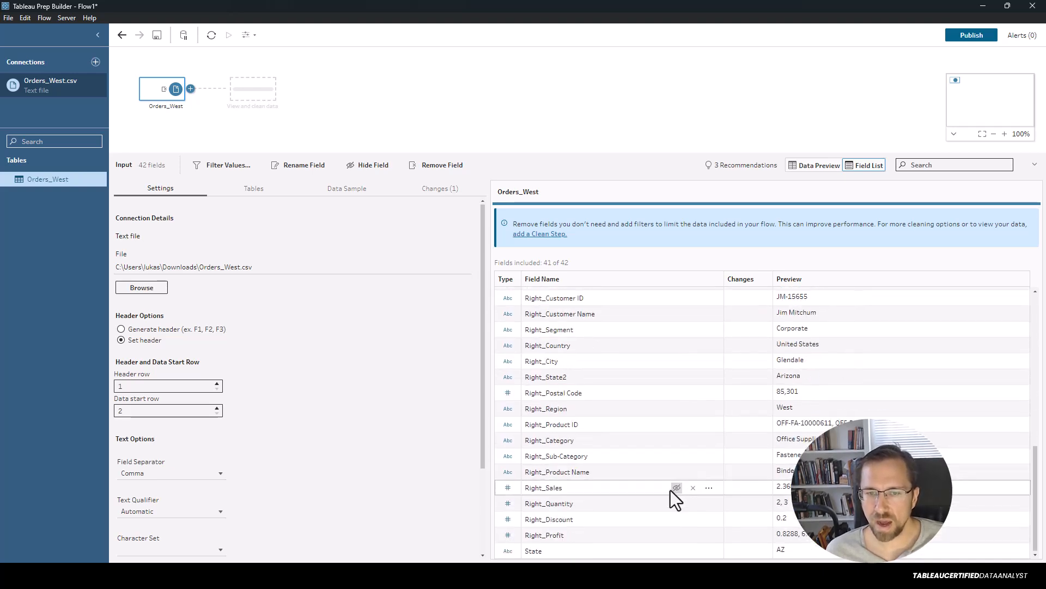
shift+click(641, 535)
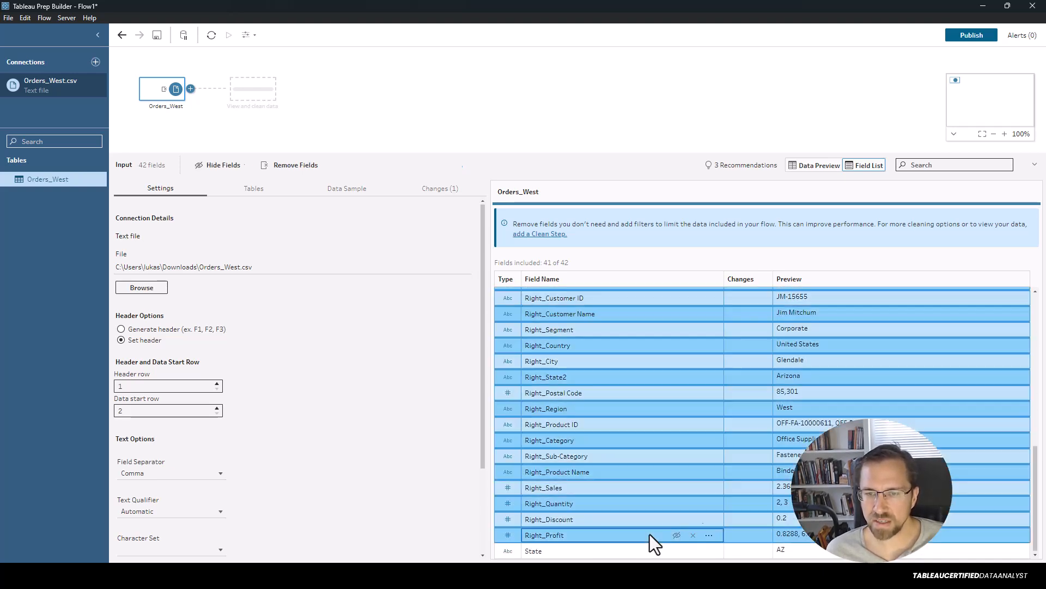
click(708, 534)
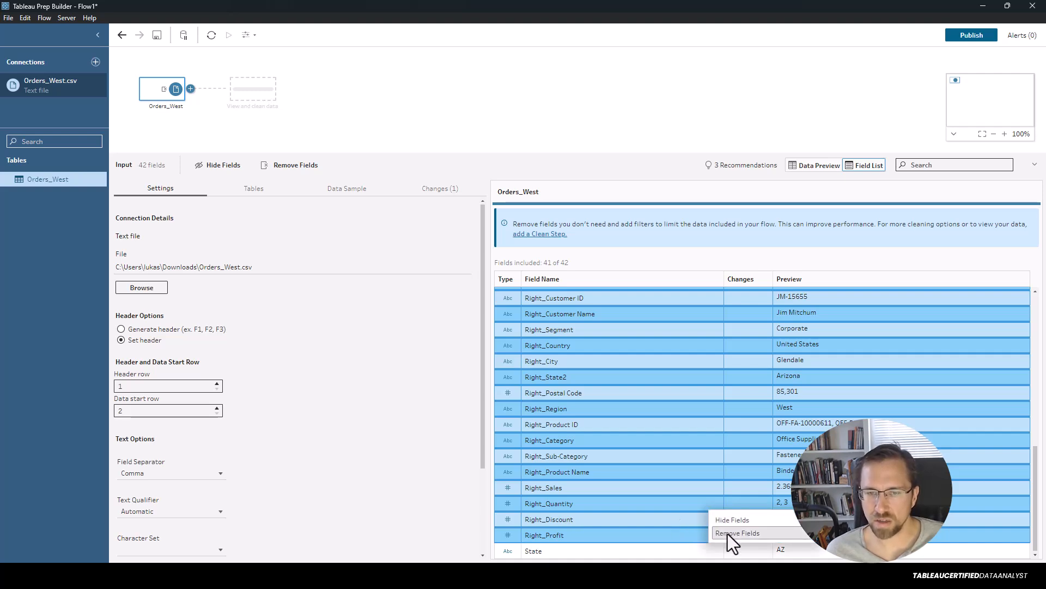
click(727, 535)
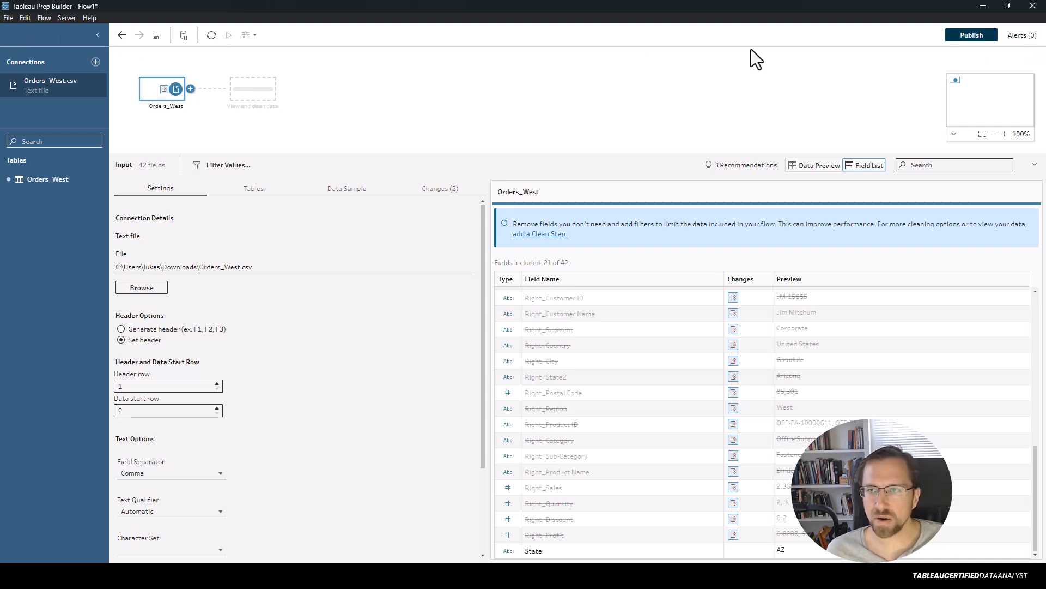
Step: Undo the removal of the Right_ fields and redo it
click(121, 35)
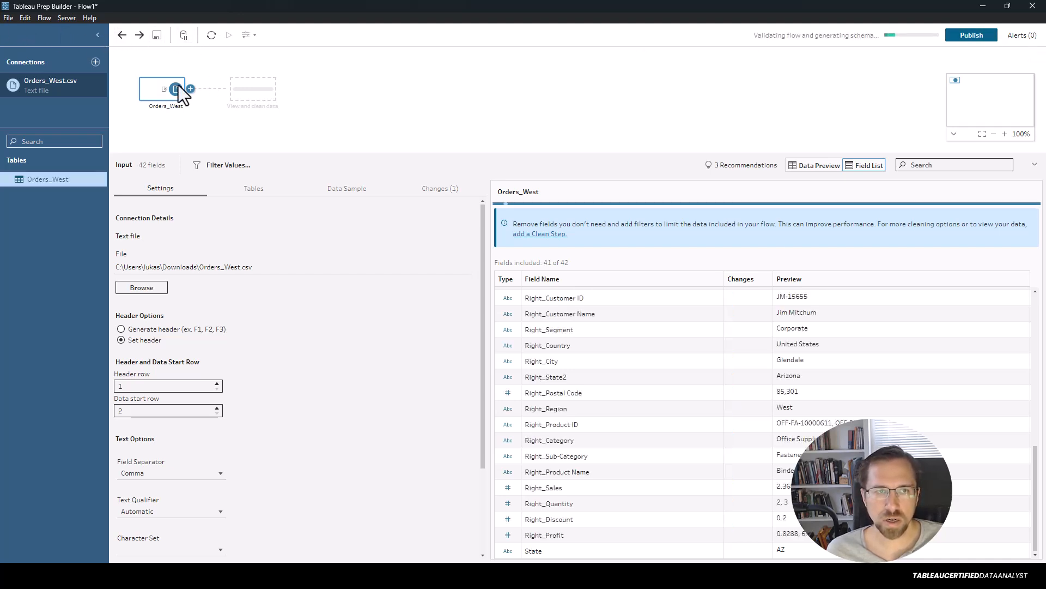
click(141, 40)
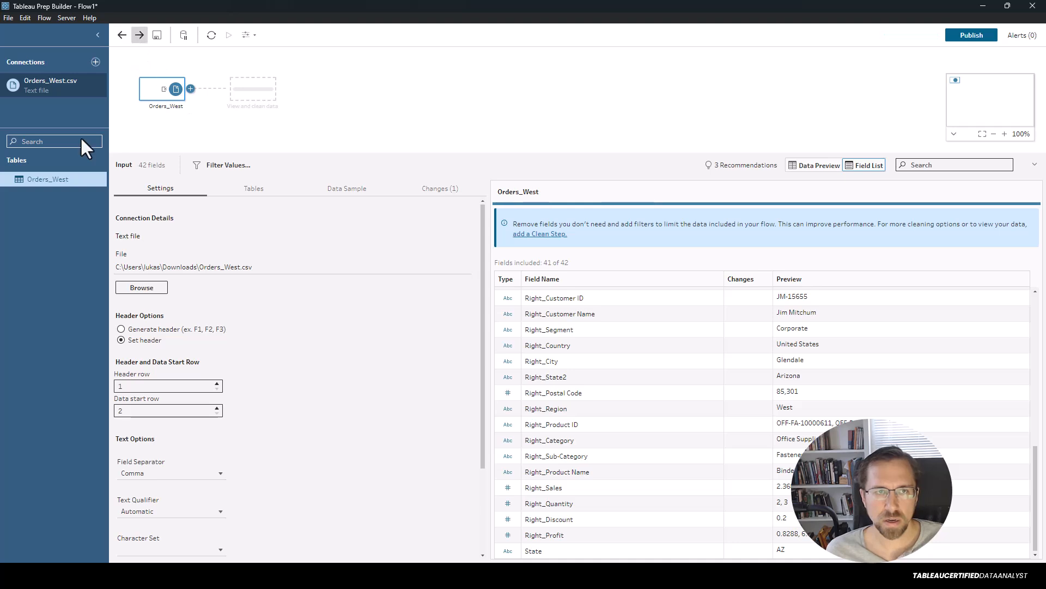
Step: Connect to the text file Orders_Central.csv as a second input and enlarge the flow pane to show both inputs
click(96, 62)
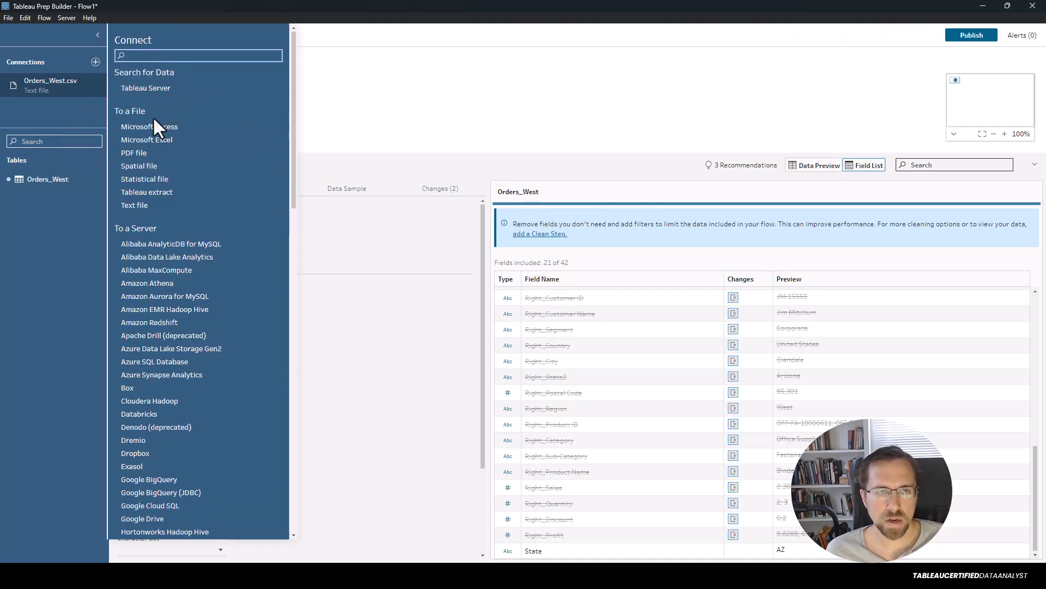
click(163, 206)
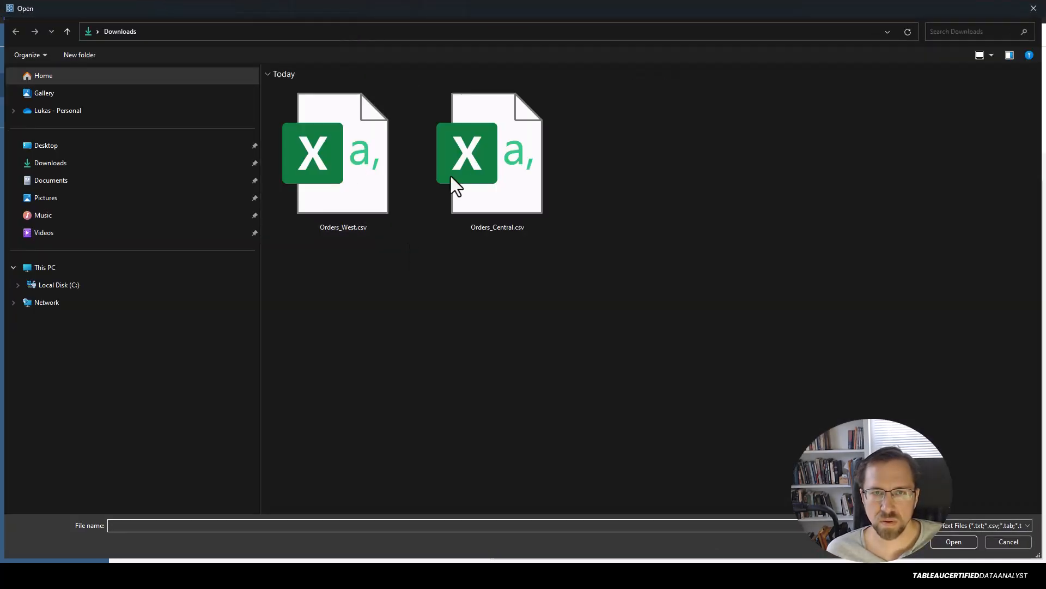
double_click(492, 178)
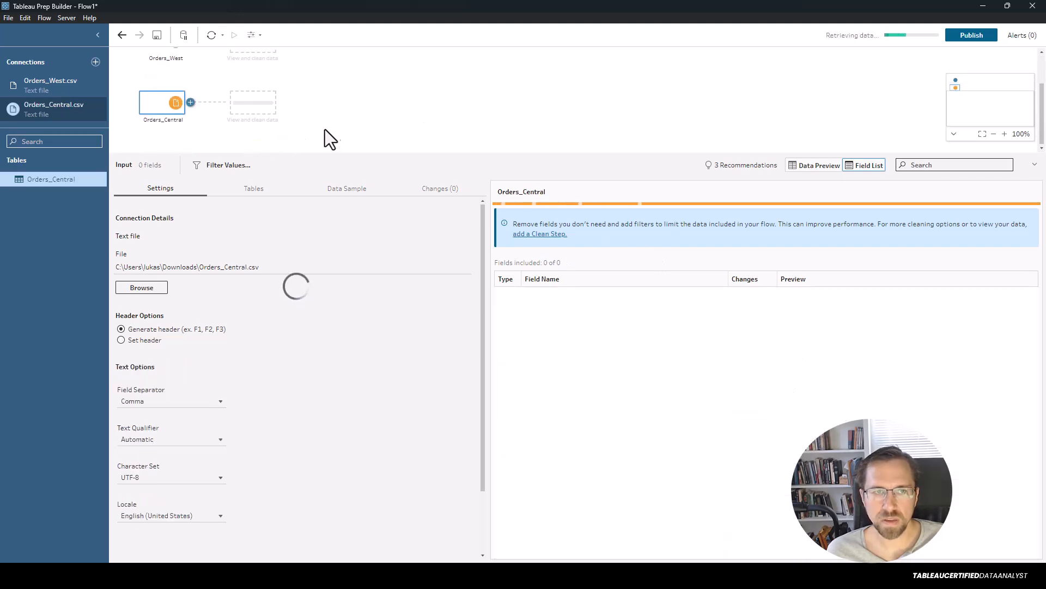
scroll(163, 87, up, 2)
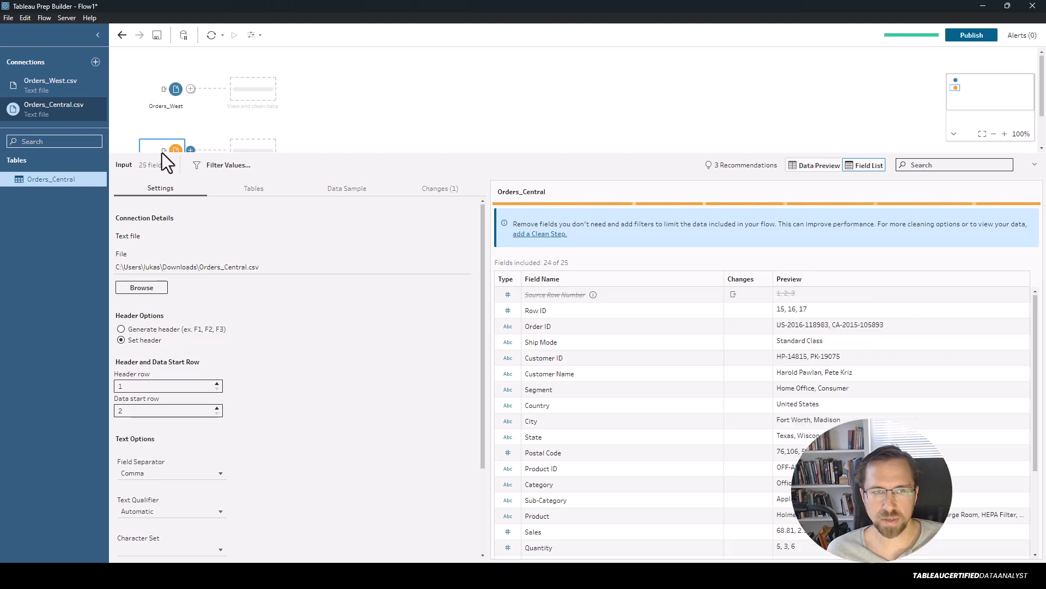
drag(349, 155, 348, 191)
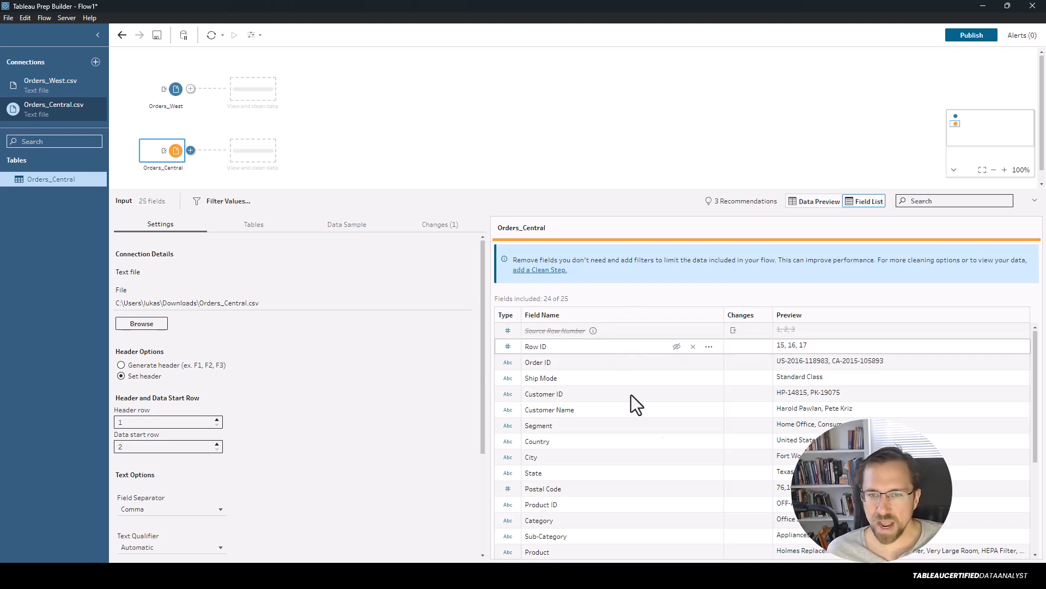
Step: Examine the Orders_Central field list, checking for a region field and how dates and discounts are stored
scroll(682, 469, down, 2)
scroll(682, 469, down, 4)
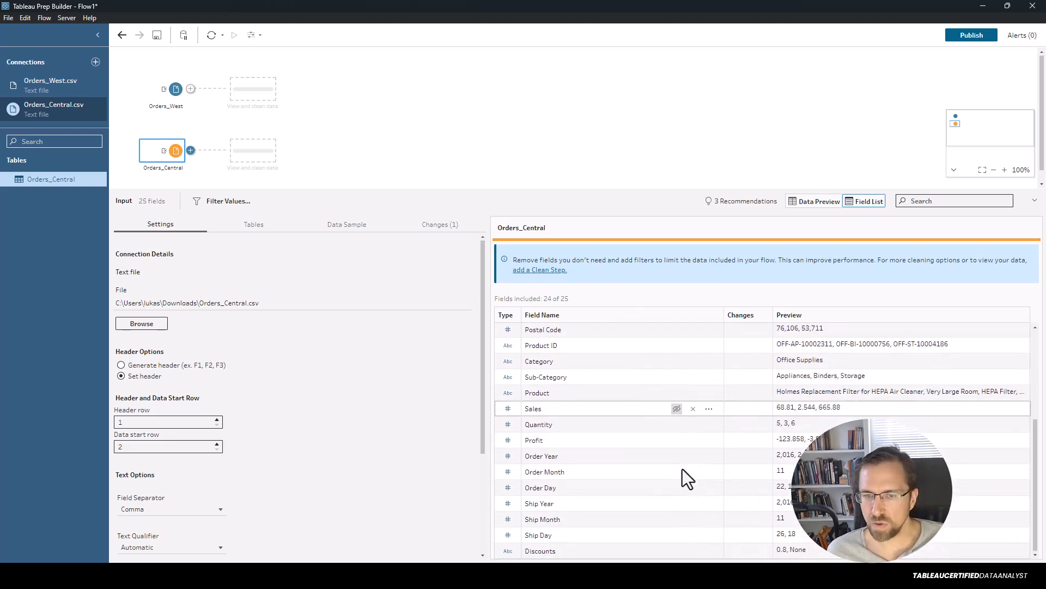
scroll(658, 485, up, 6)
scroll(602, 388, down, 4)
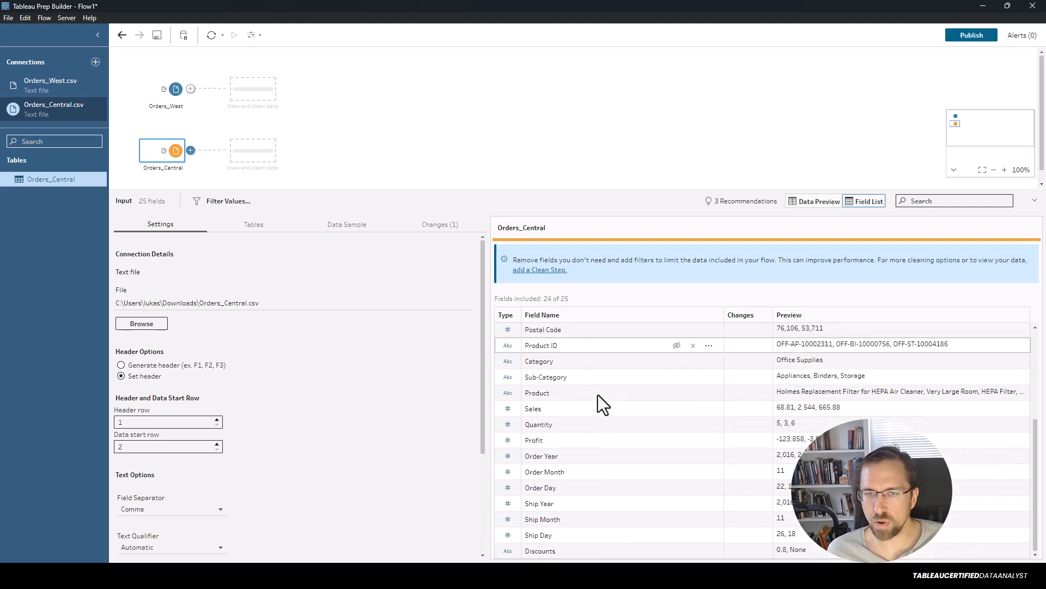
scroll(600, 399, up, 4)
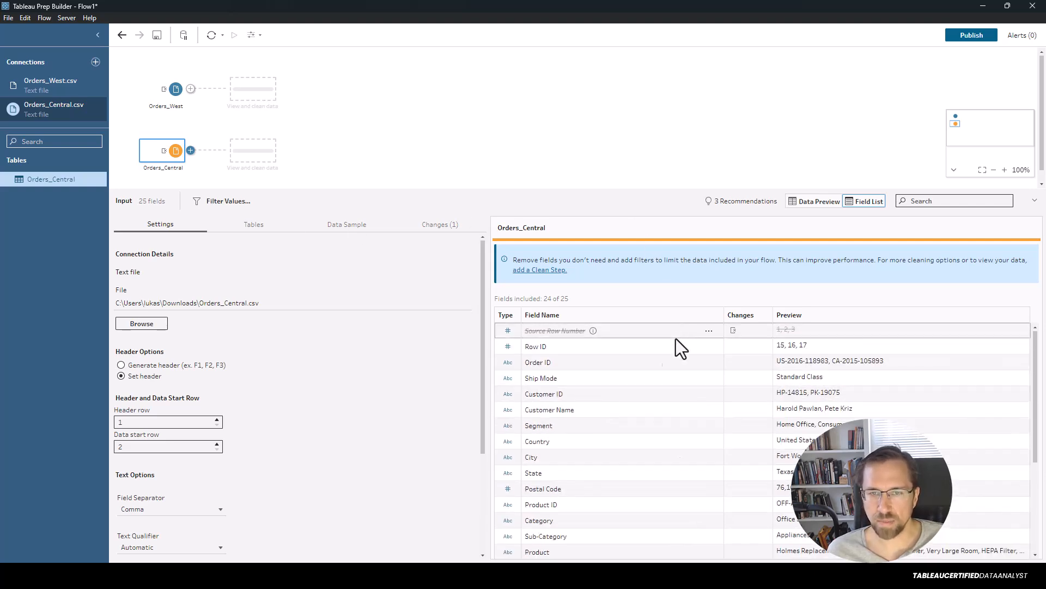
scroll(638, 414, down, 4)
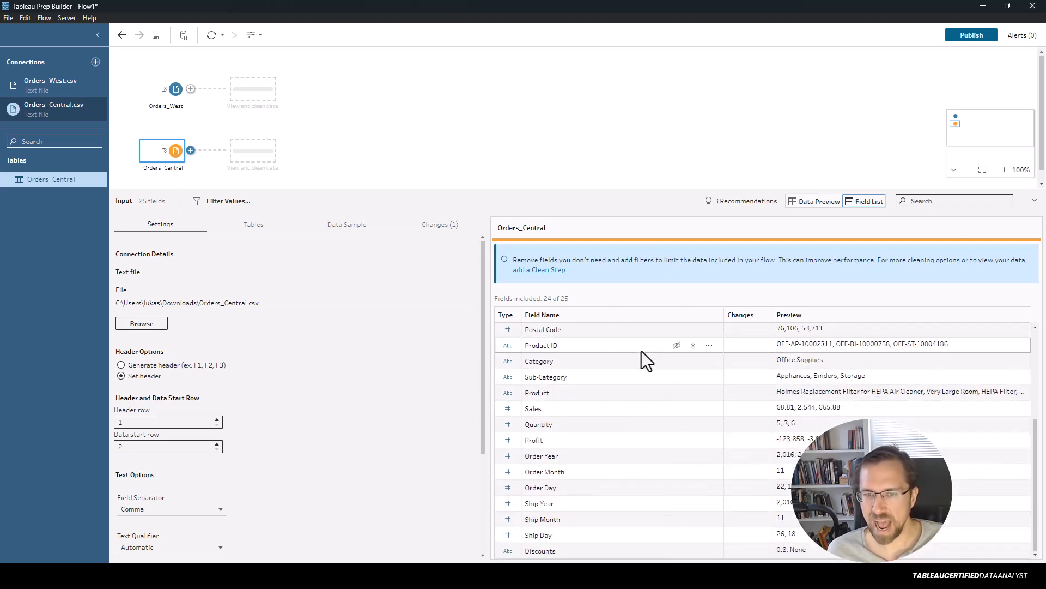
Step: Add a cleaning step after Orders_Central and look through its data rows
click(264, 160)
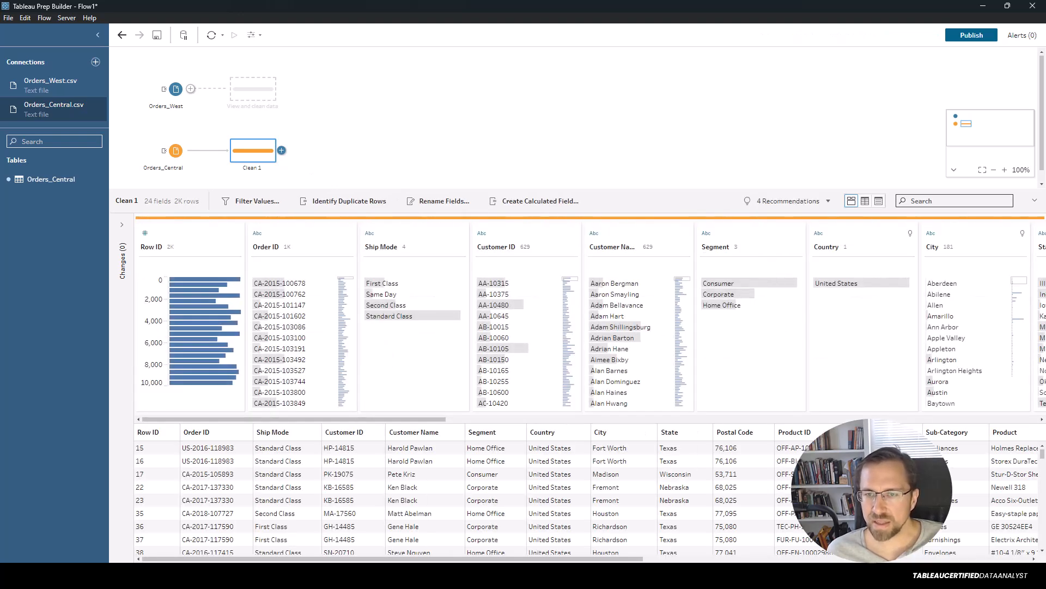
scroll(597, 481, down, 1)
drag(597, 559, 424, 545)
Step: Add a calculated field named Region with the constant value "Central" to the Orders_Central cleaning step
click(541, 206)
text(Ge)
key(BackSpace)
key(BackSpace)
text(Region)
key(Tab)
text("Central")
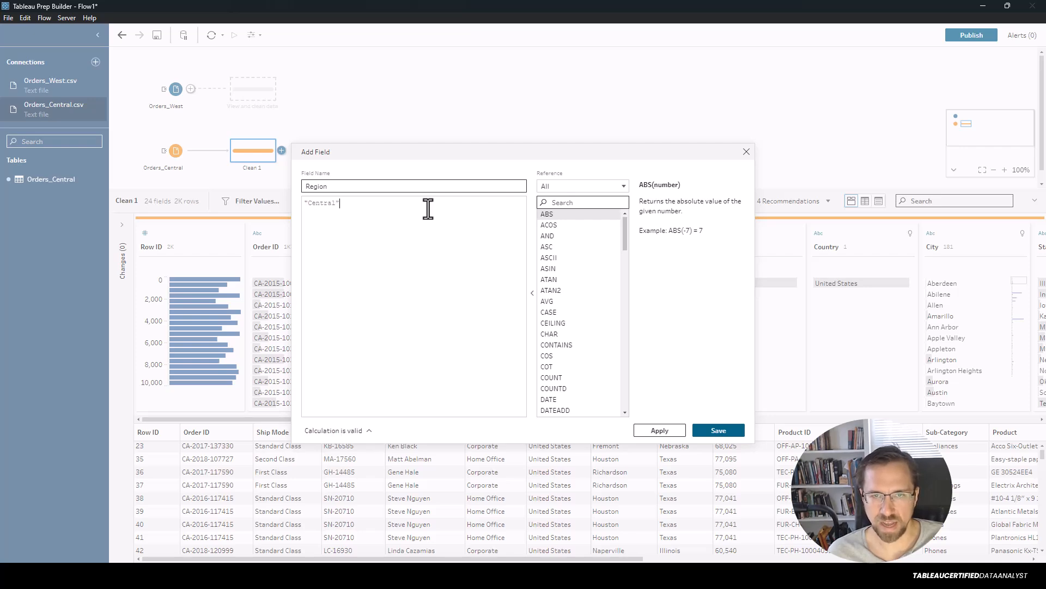
click(726, 434)
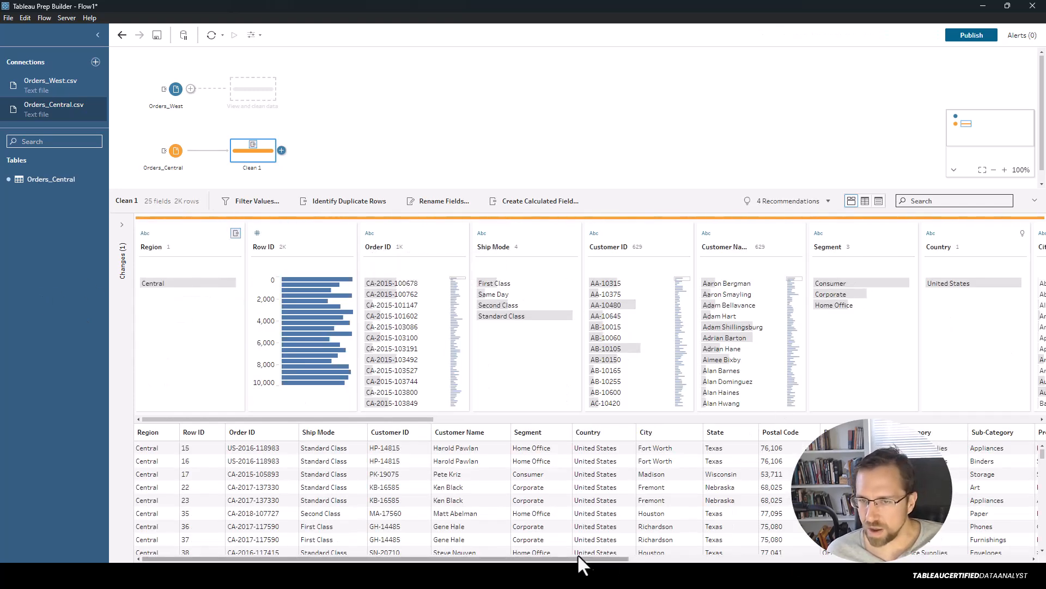
Step: Start a calculated field named Order Date that uses the MAKEDATE function
drag(579, 555, 997, 542)
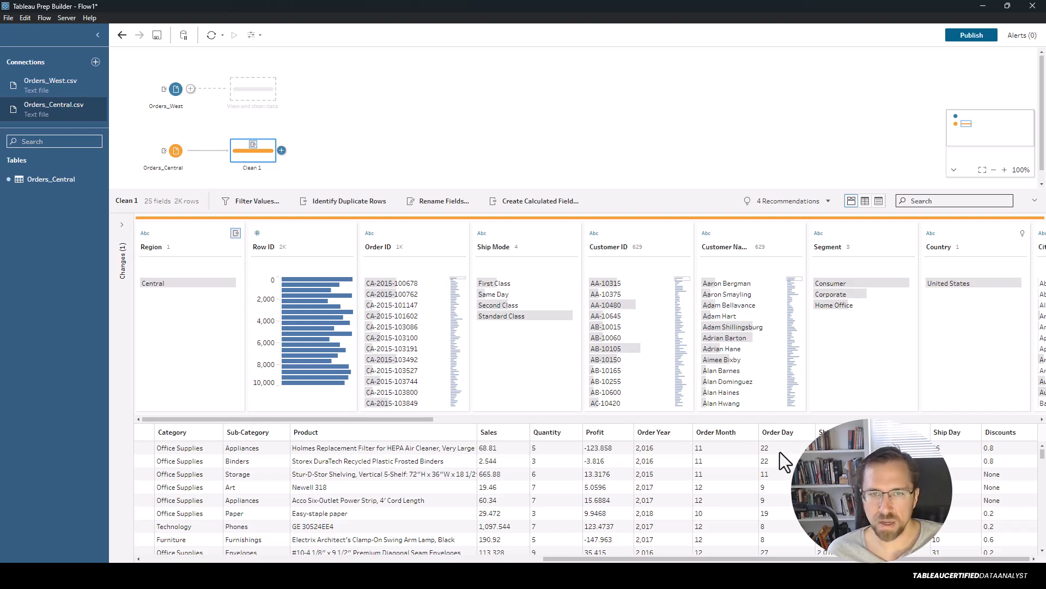
click(532, 204)
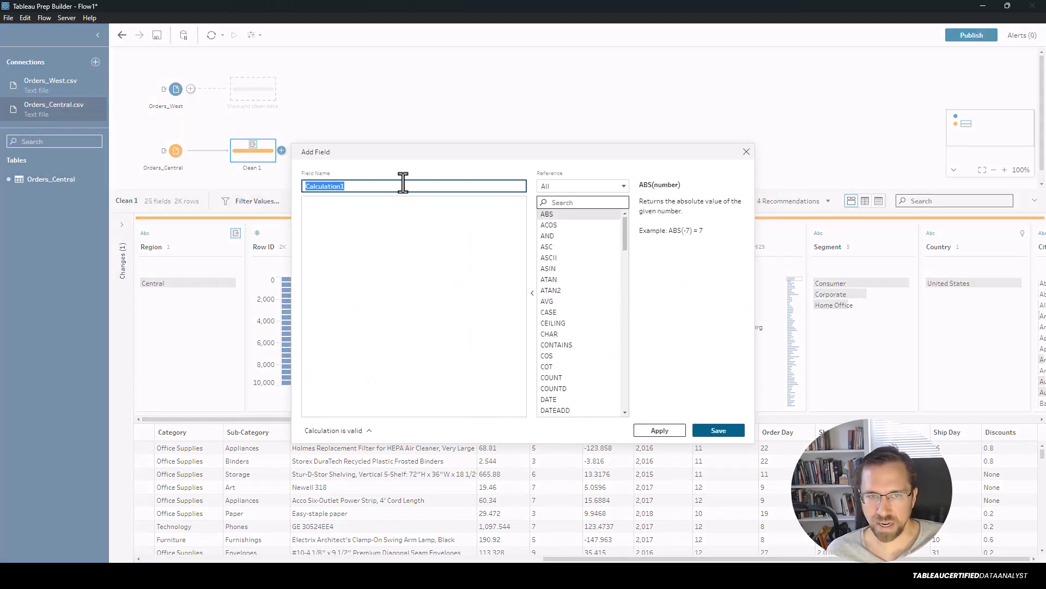
text(Order Date)
key(Tab)
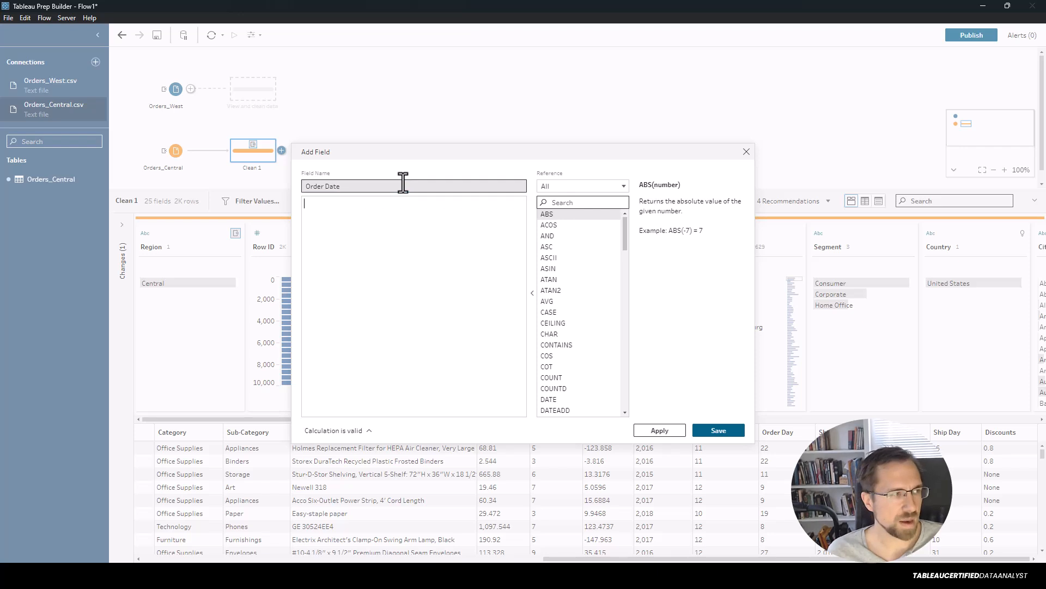
text(make)
key(Return)
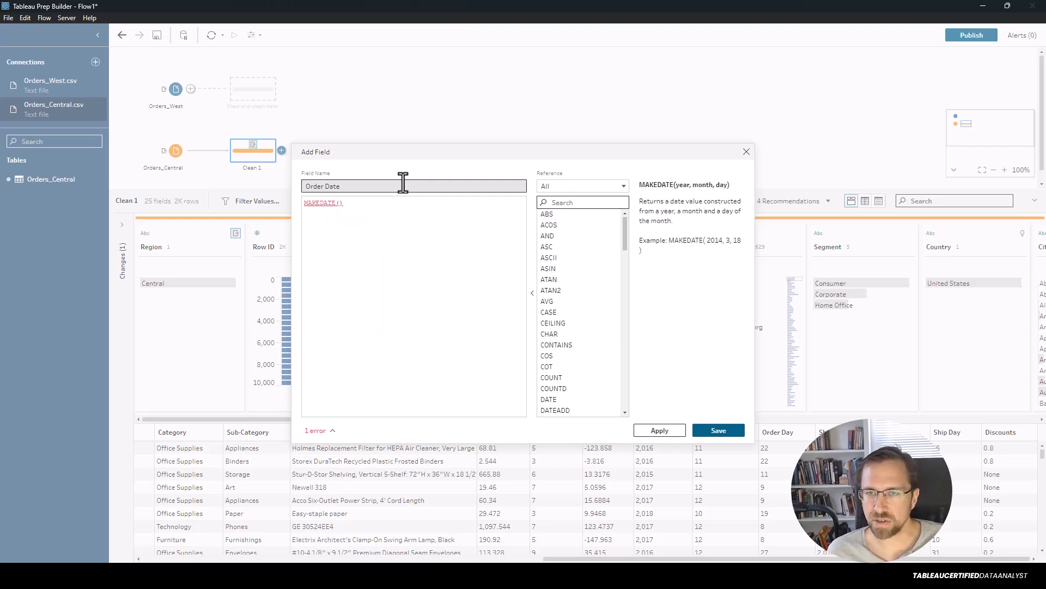
Step: Complete the MAKEDATE formula with Order Year, Order Month and Order Day, and save the field
text(ord)
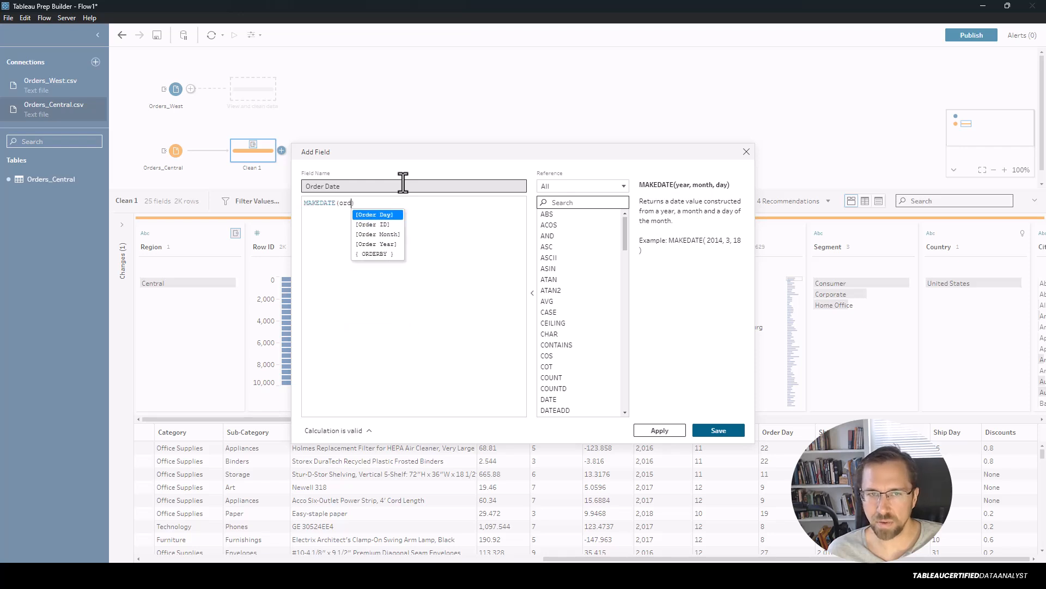
key(Down)
key(Down)
key(Return)
text(,)
key(Escape)
text(ord)
key(Down)
key(Down)
key(Return)
text(,)
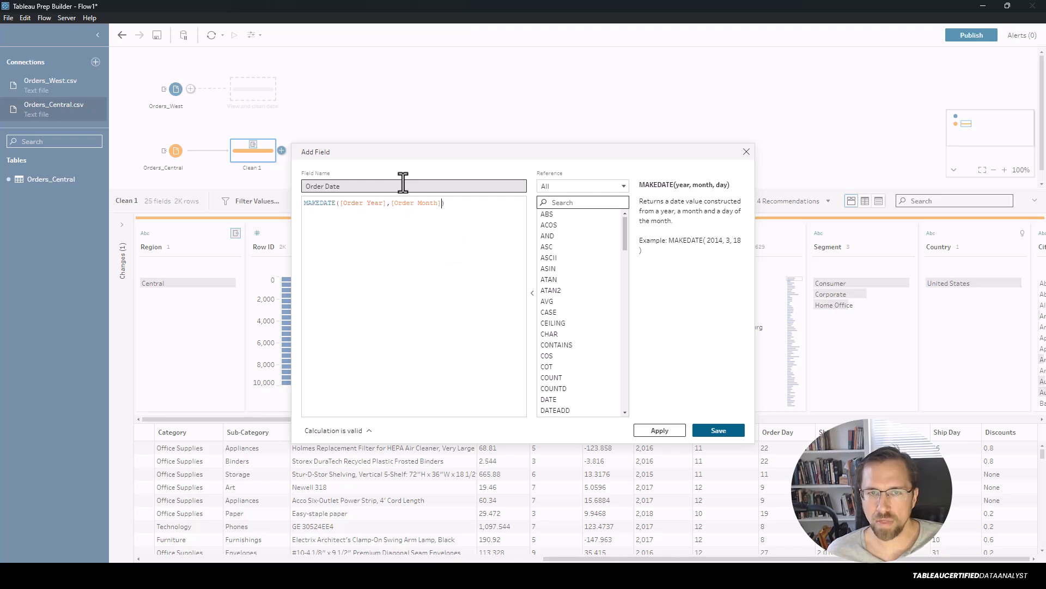
text(order)
key(Return)
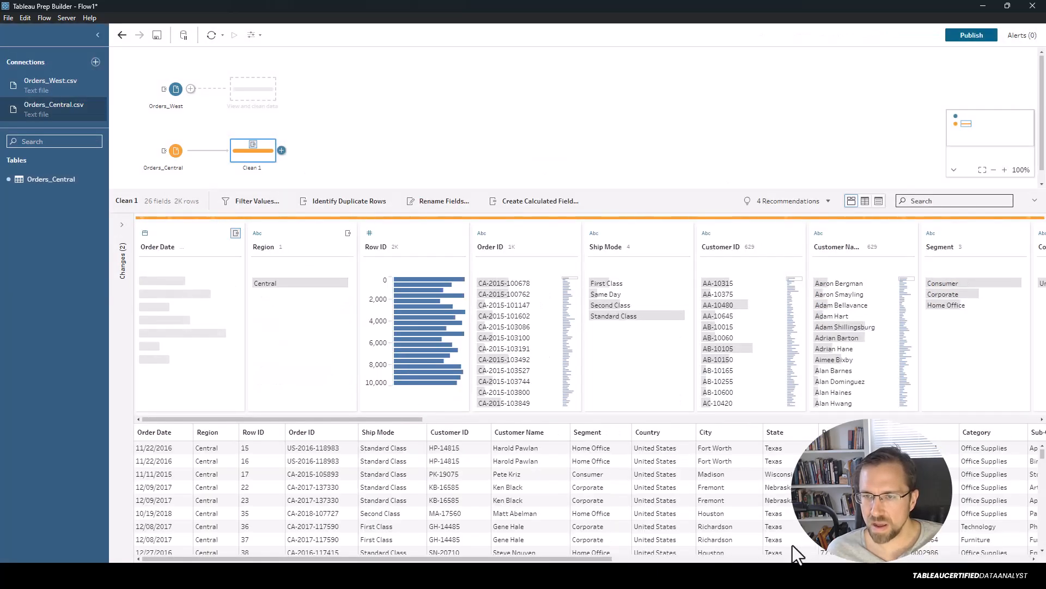
Step: Remove the Order Year, Order Month and Order Day fields from the Orders_Central cleaning step
drag(530, 559, 1041, 581)
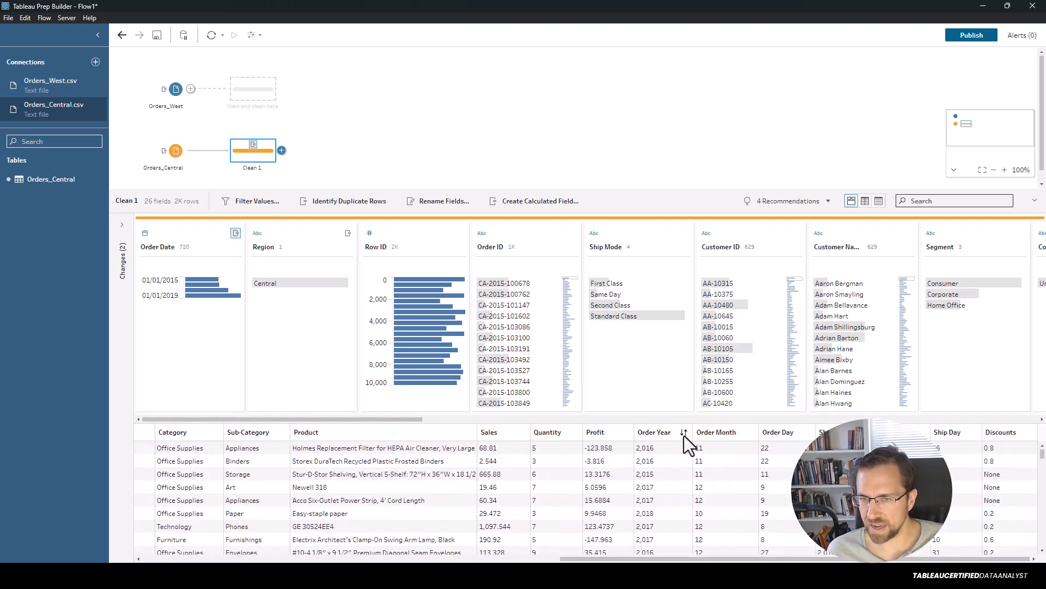
click(661, 433)
ctrl+click(720, 434)
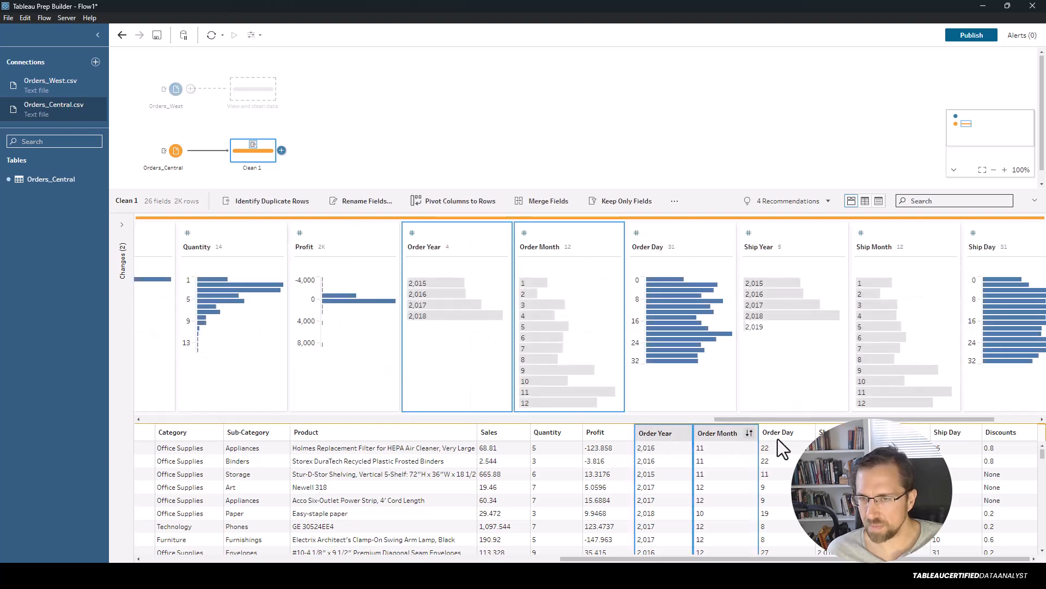
ctrl+click(784, 433)
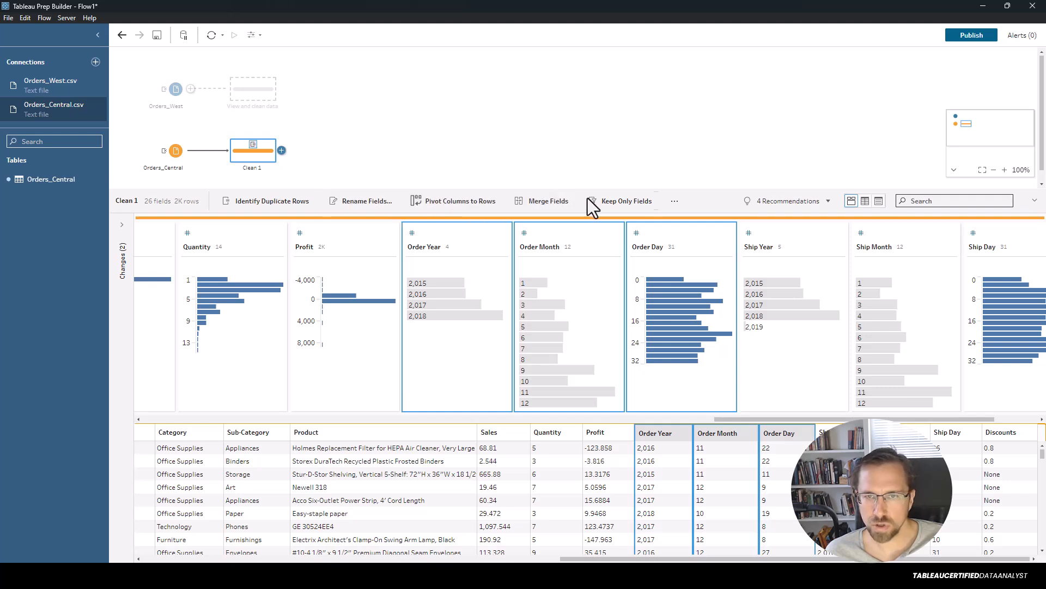
click(677, 201)
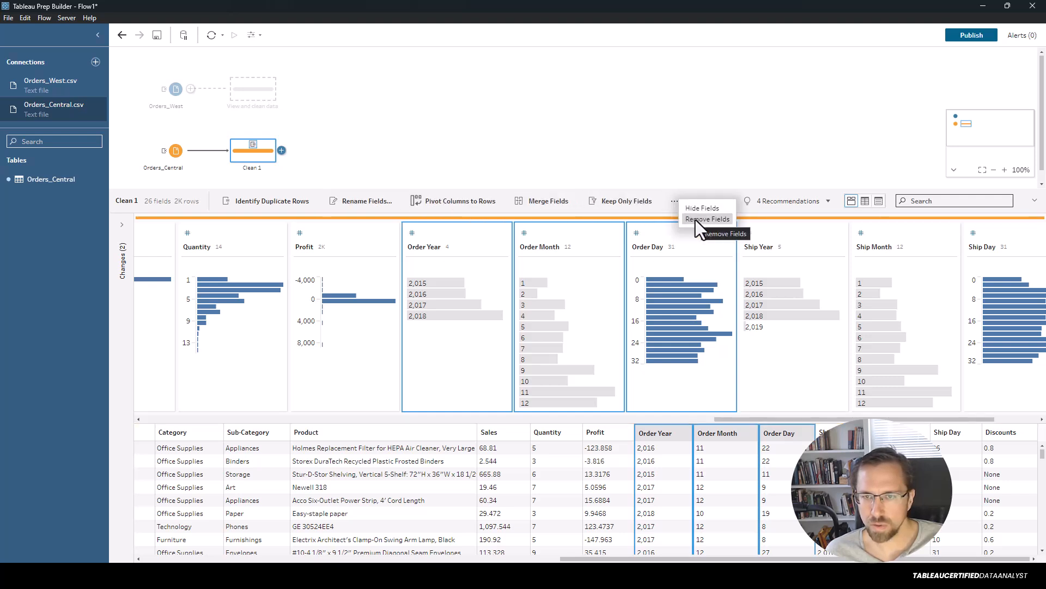
click(708, 218)
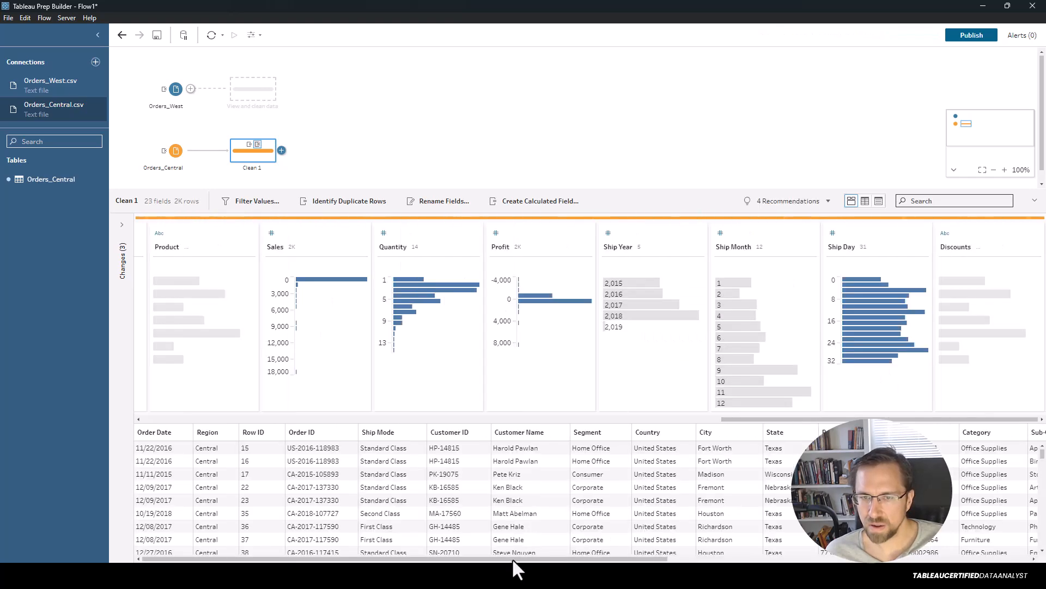
Step: Look over the cleaned rows and change the Discounts field's data type from text to decimal number
drag(567, 567, 436, 545)
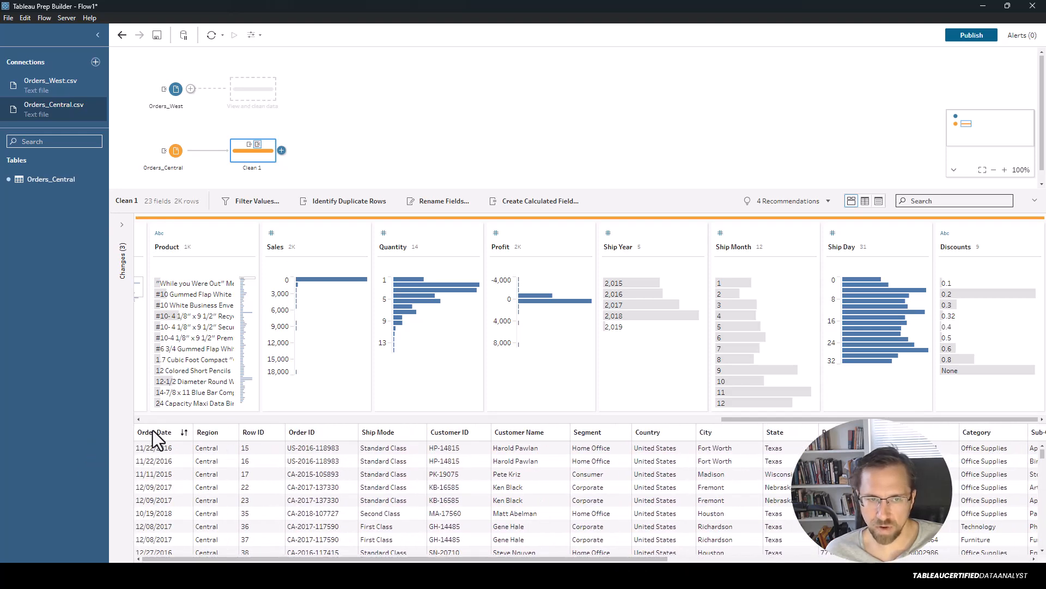
click(803, 558)
click(803, 558)
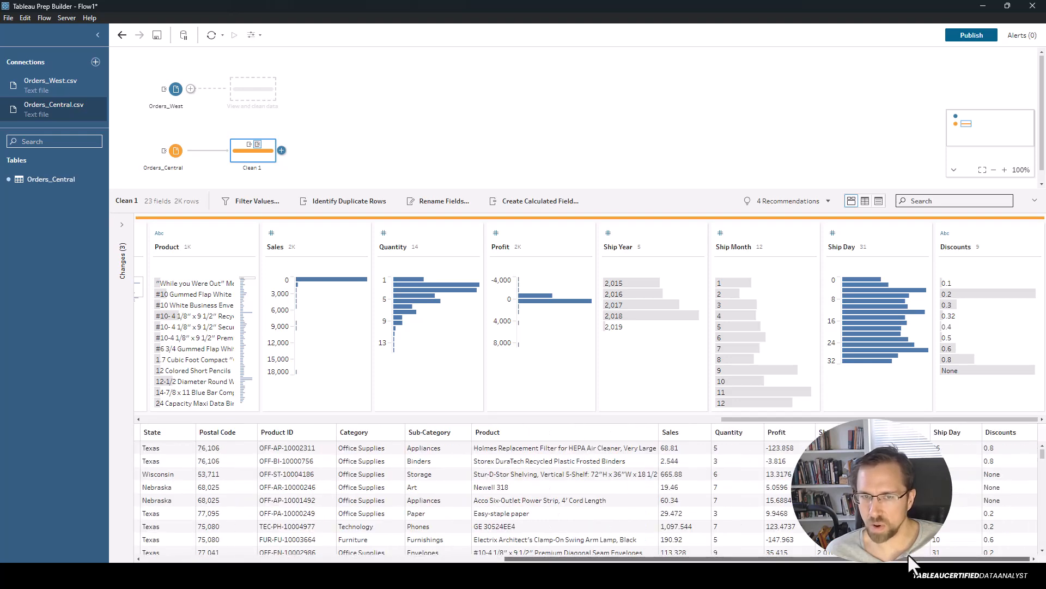
click(434, 559)
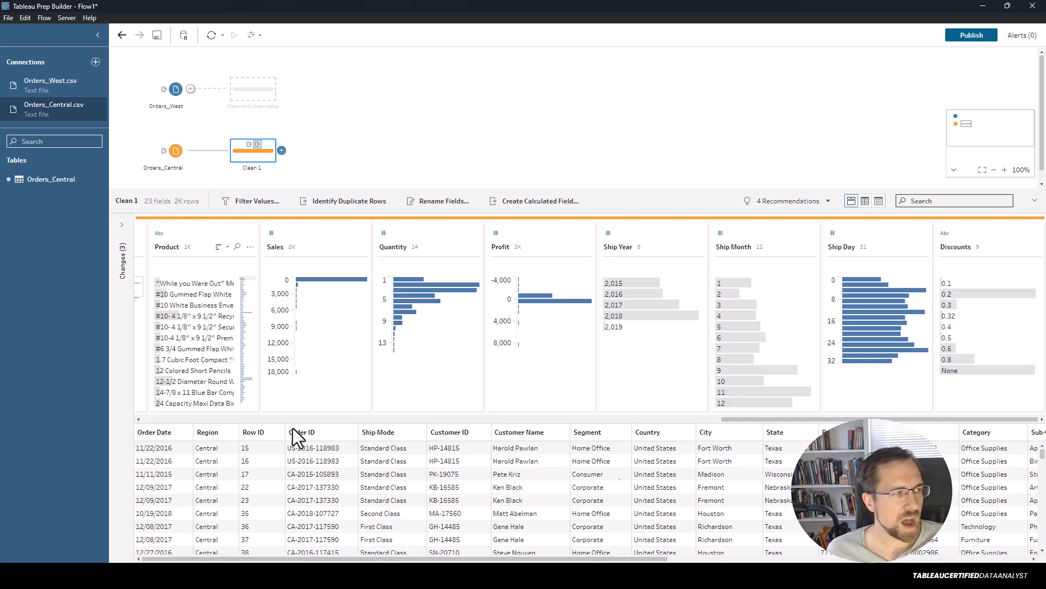
click(981, 558)
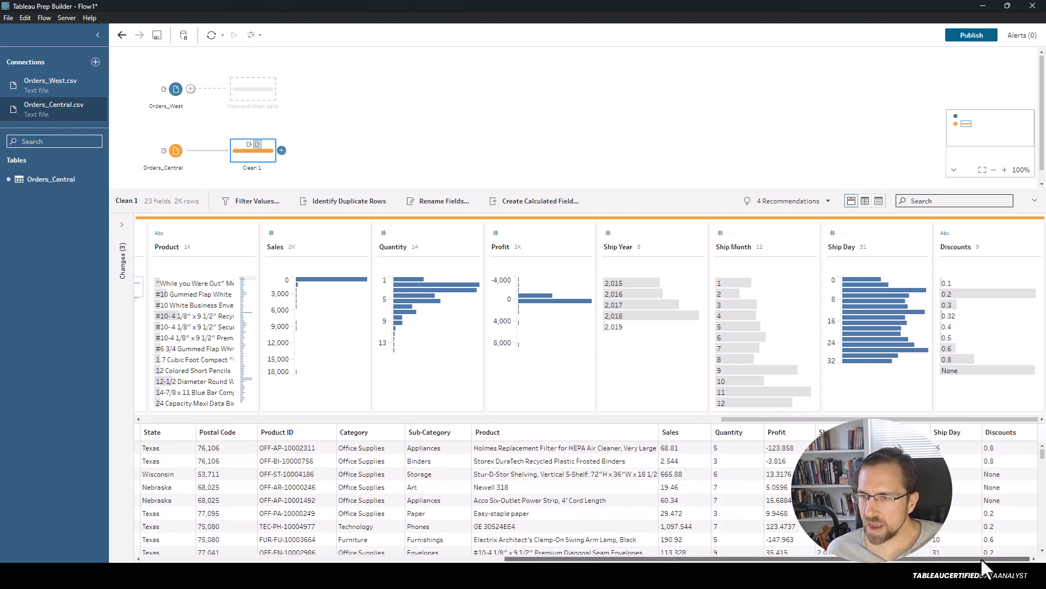
click(1004, 435)
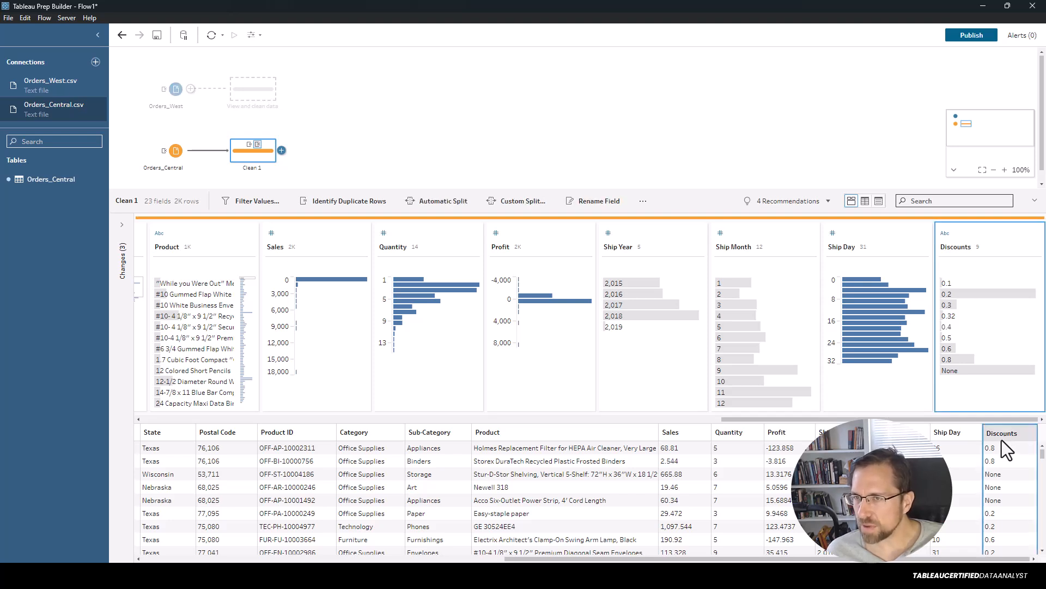
click(947, 238)
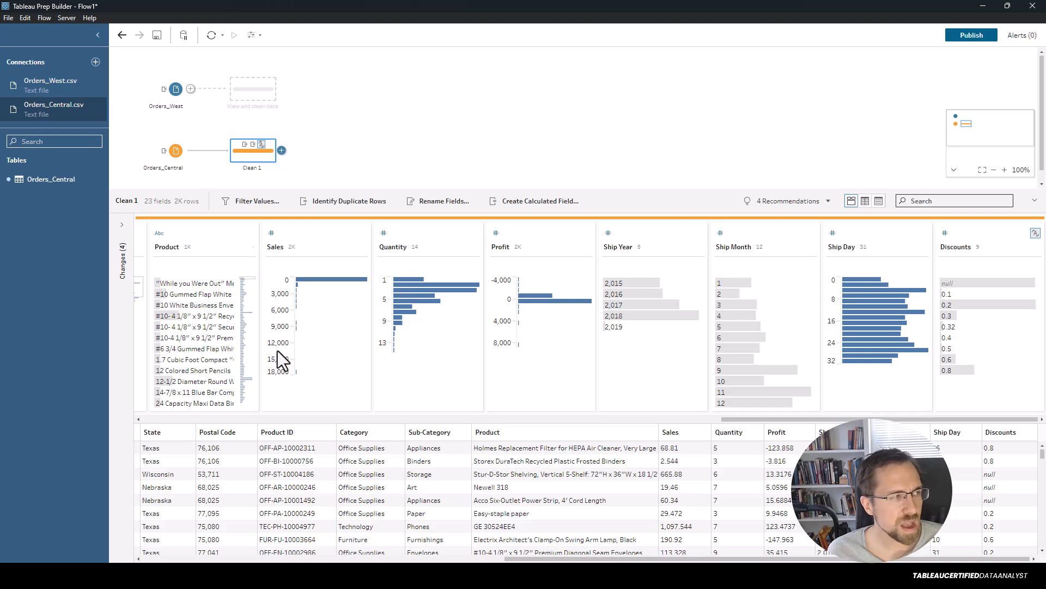
Step: Rename the cleaning step after Orders_Central as "Date Change and Discounts to Decimal" and deselect it
right_click(254, 169)
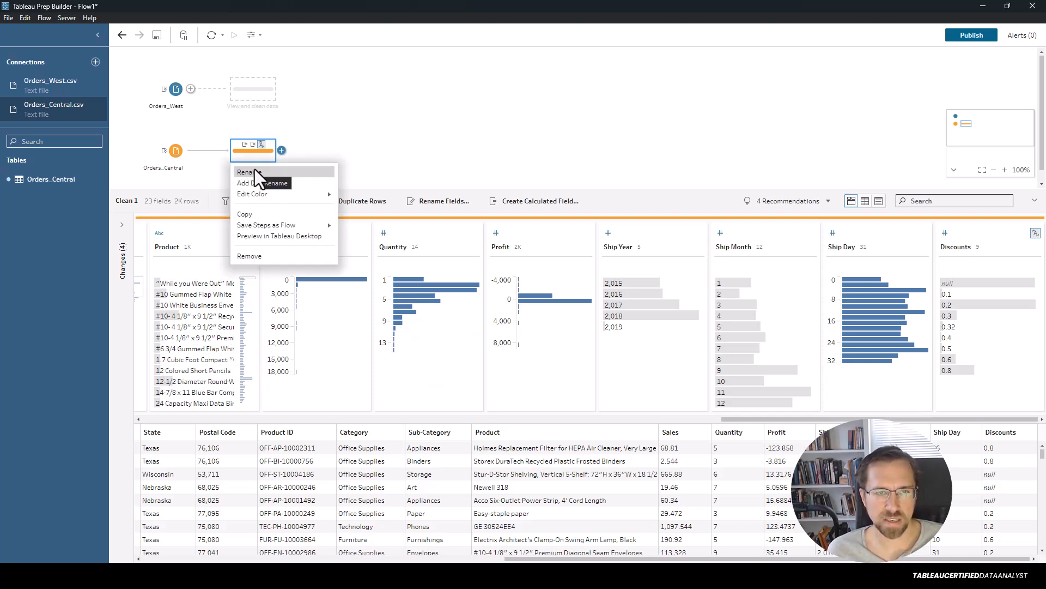
click(254, 173)
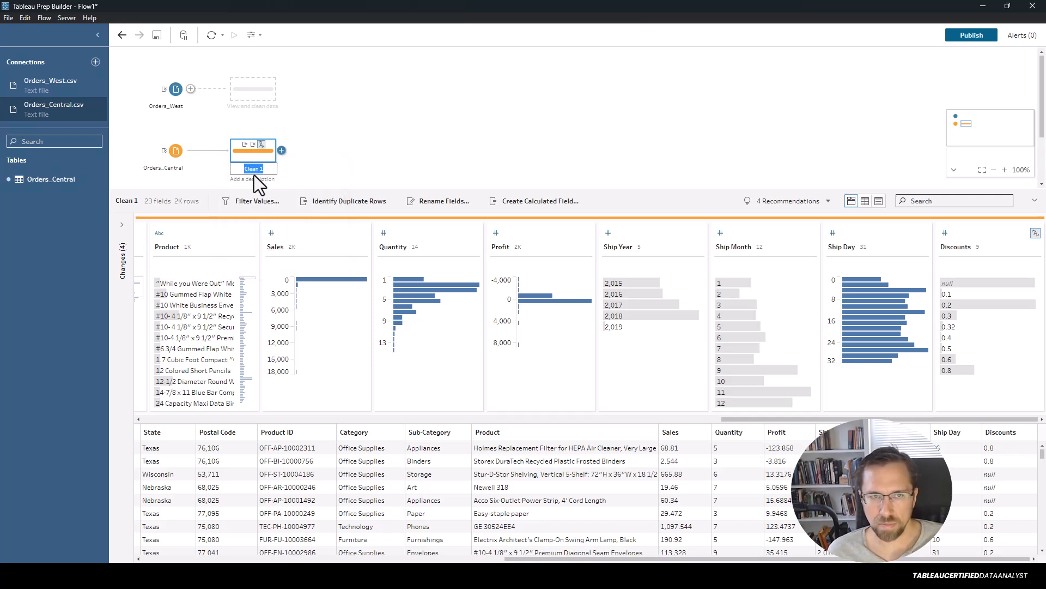
text(Date C)
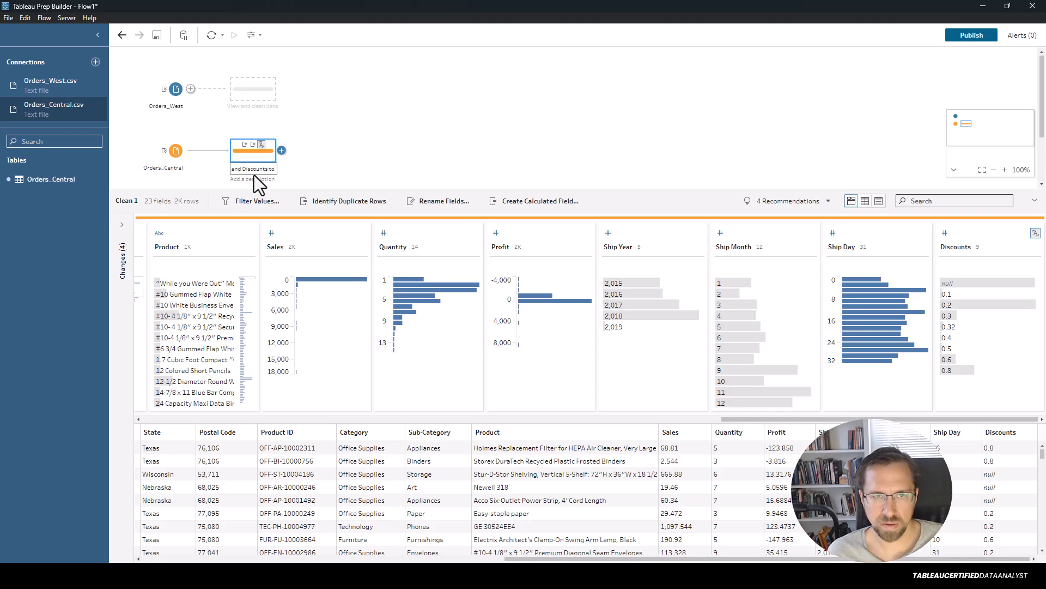
key(Return)
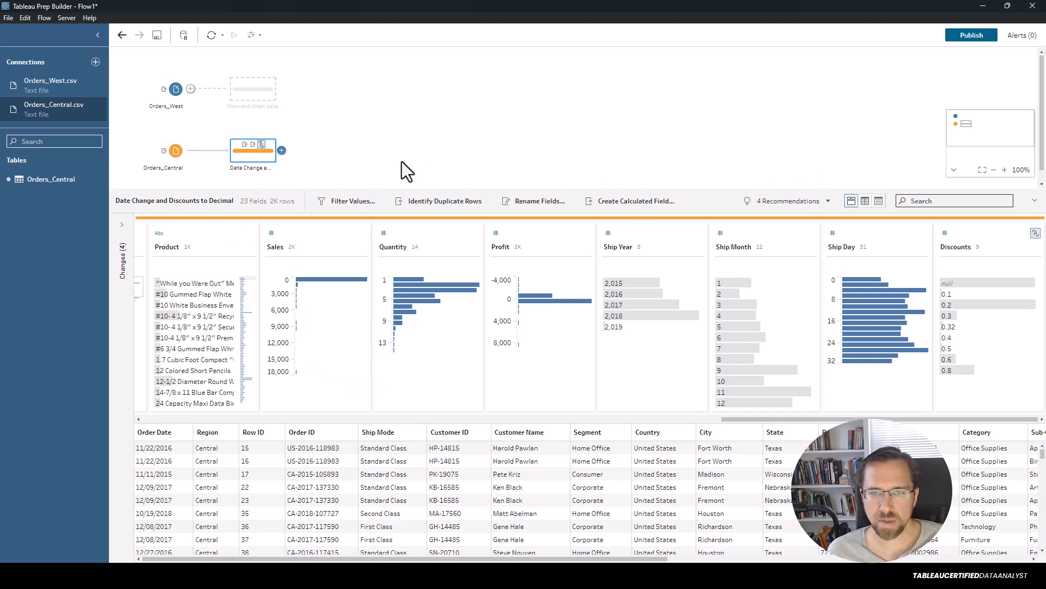
click(480, 148)
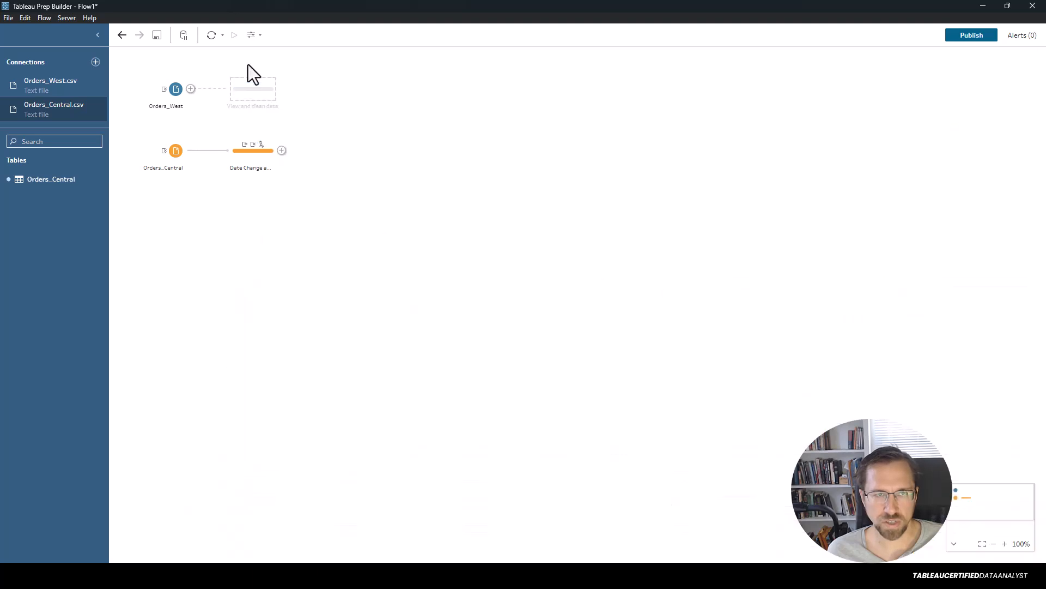
Step: Connect to the Excel file Orders_East.xlsx as a third input and add a cleaning step after it
click(95, 62)
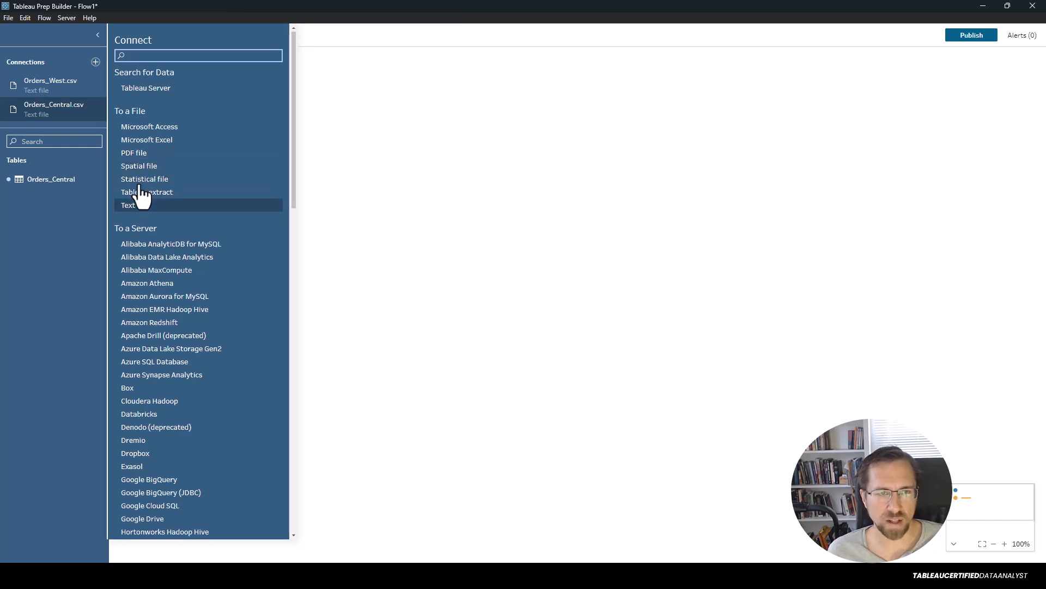
click(138, 141)
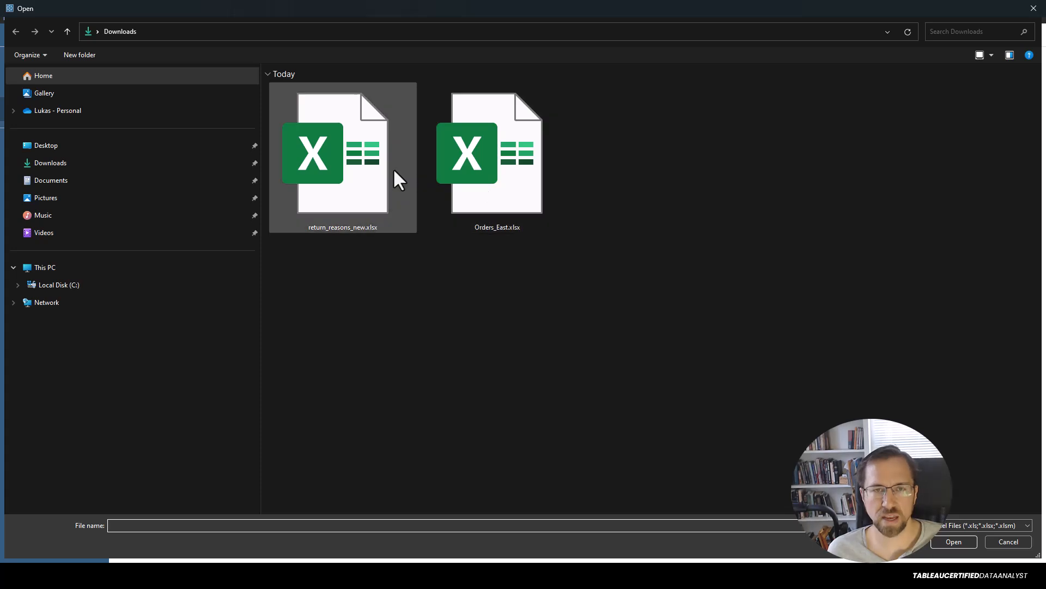
double_click(549, 156)
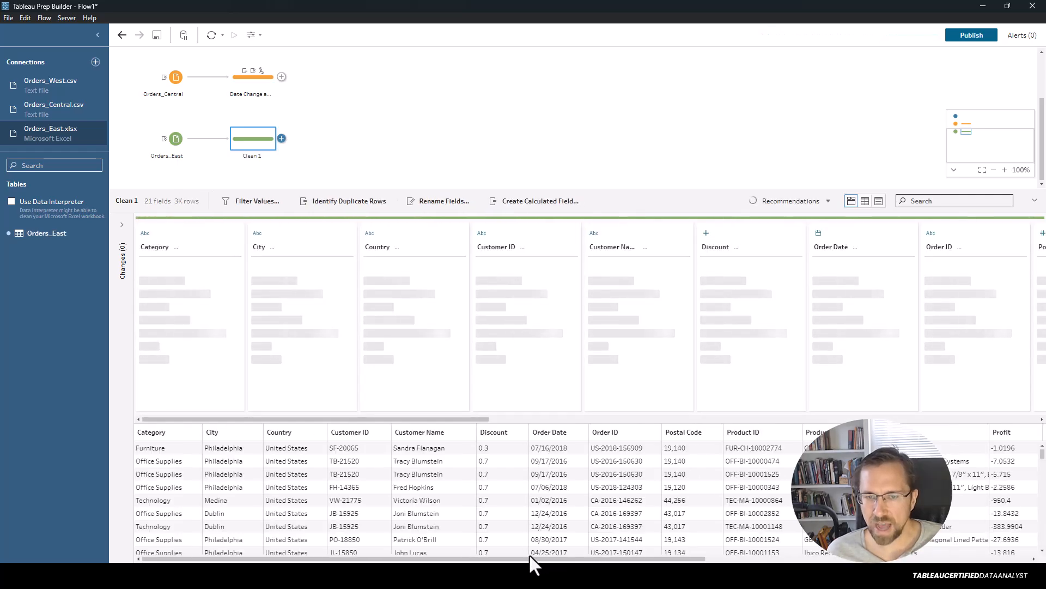
Step: Remove the USD letters from the Orders_East Sales values and change the field's data type to number
drag(537, 556, 949, 560)
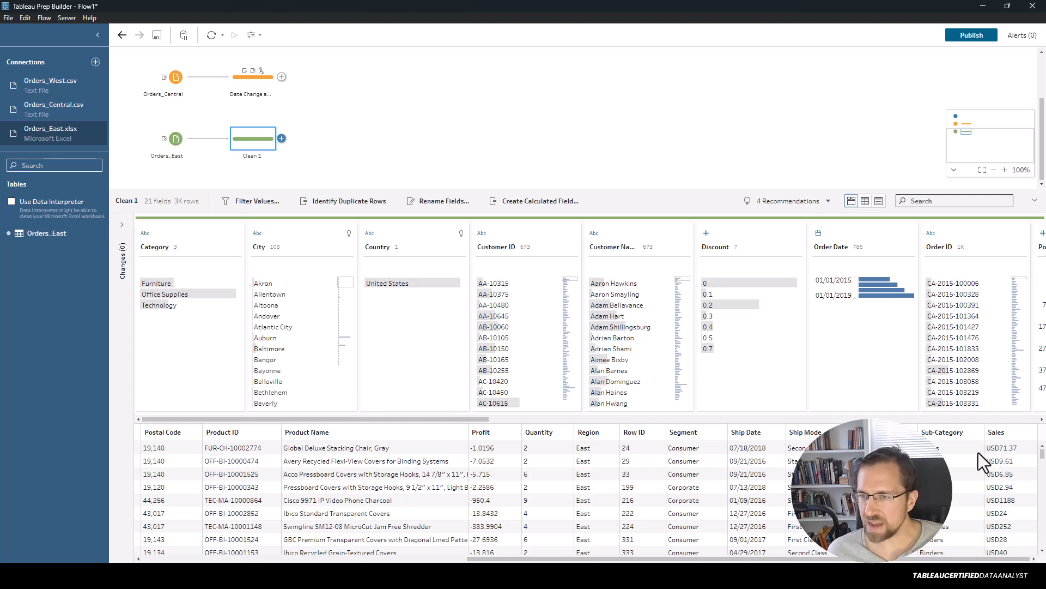
click(1012, 433)
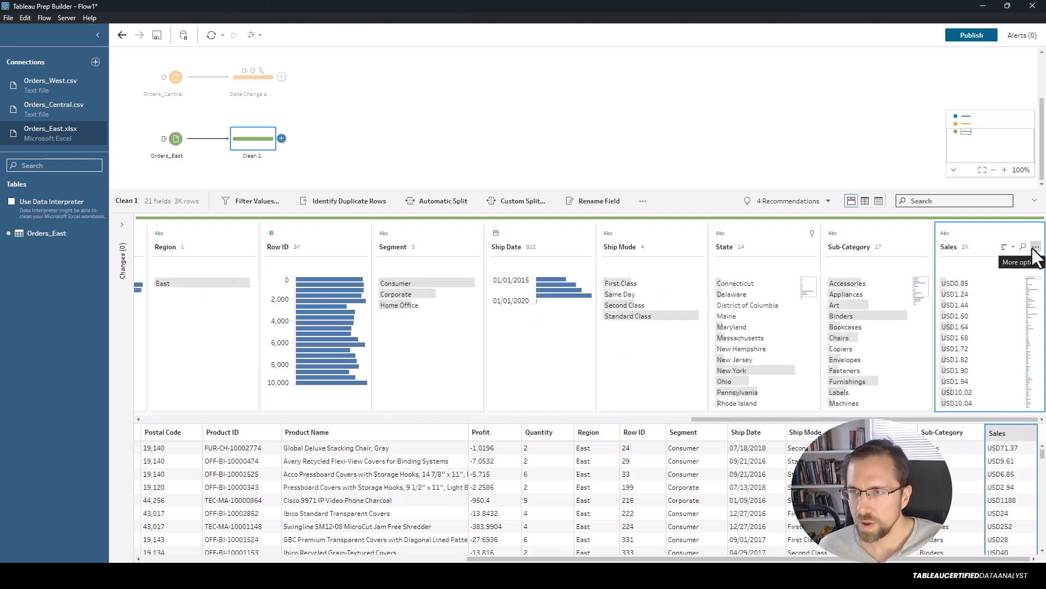
click(1036, 247)
mouse_move(1009, 271)
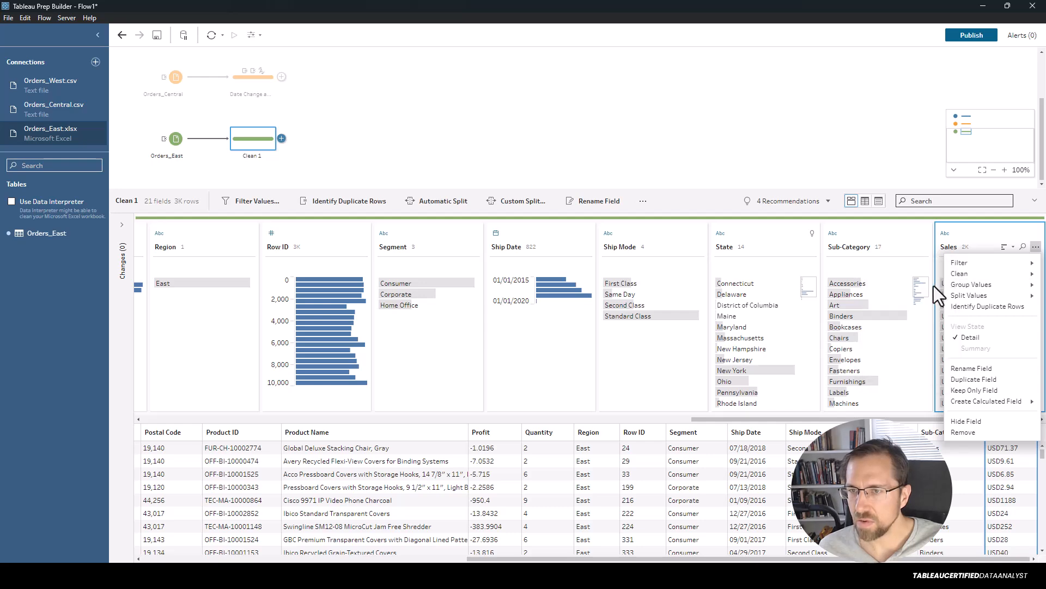
mouse_move(963, 273)
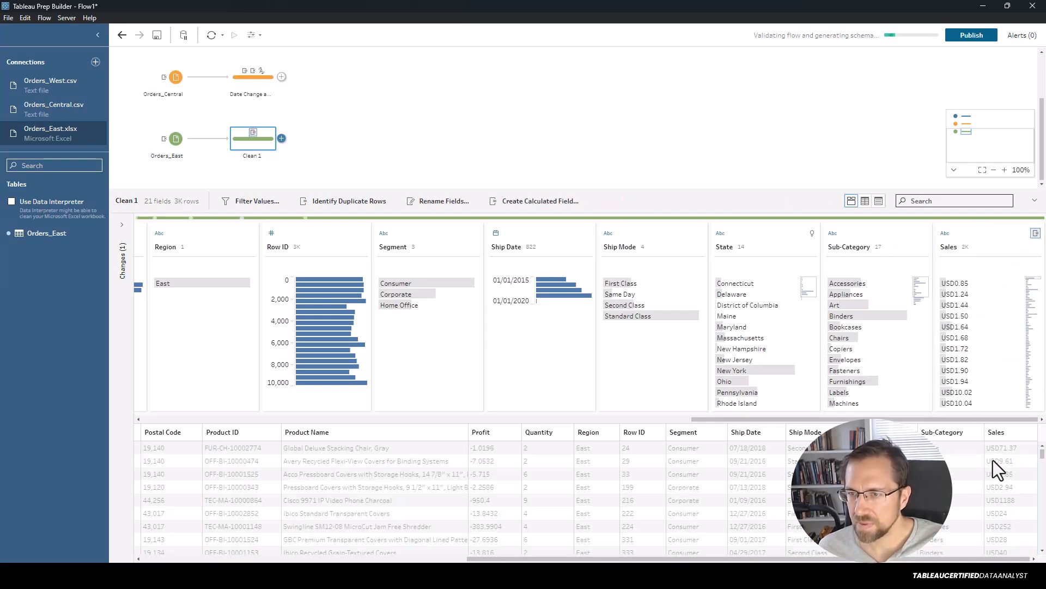
click(1012, 558)
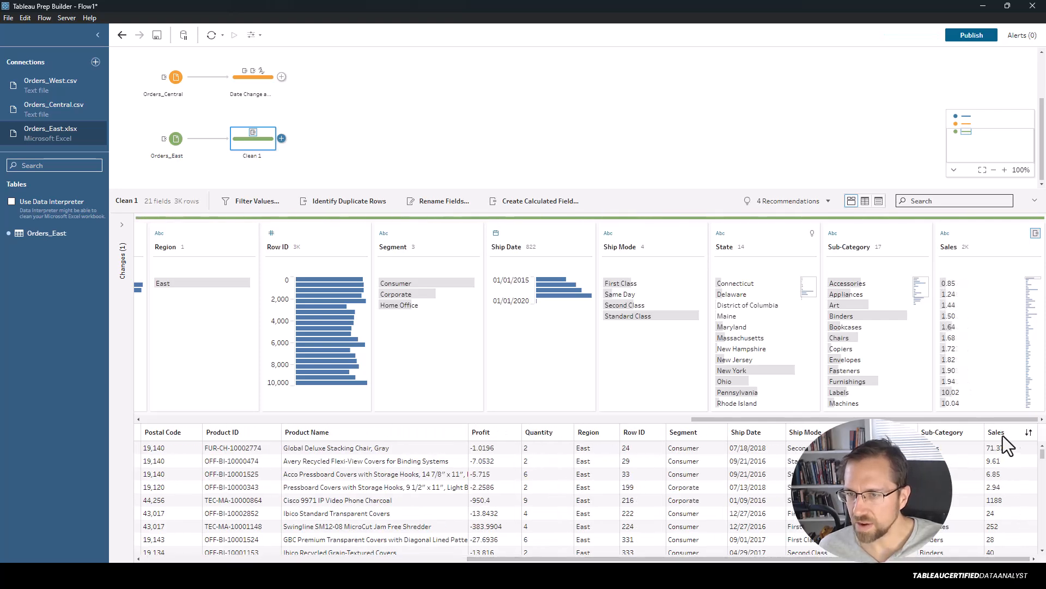
click(947, 234)
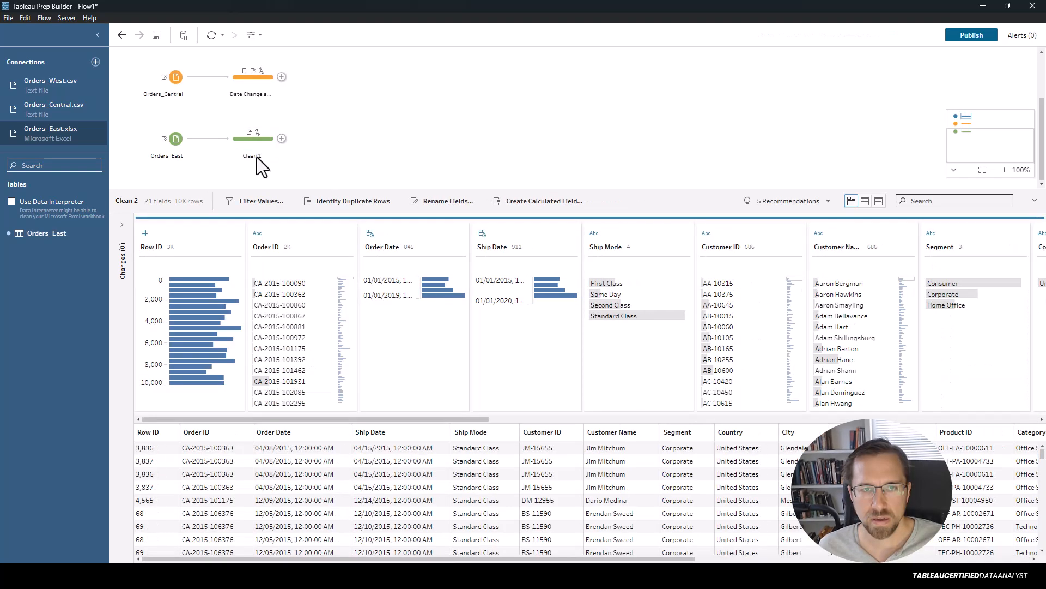
Step: Rename the cleaning step after Orders_East as "Make Sales Numeric" and deselect it
right_click(256, 157)
click(342, 170)
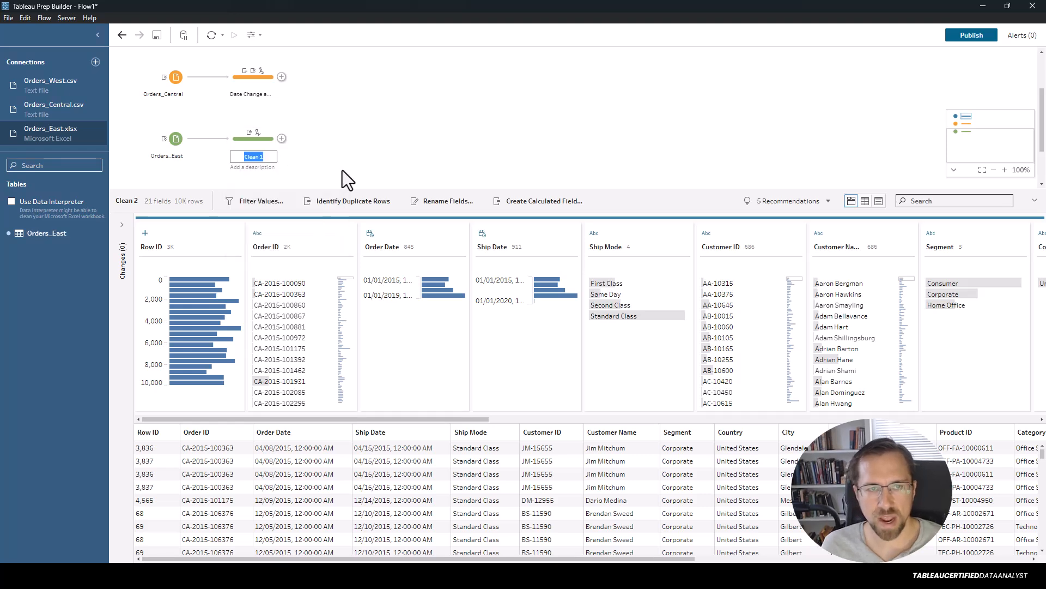
text(correct)
text( Sales)
key(ctrl+a)
text(Make Sales Numeric)
click(404, 145)
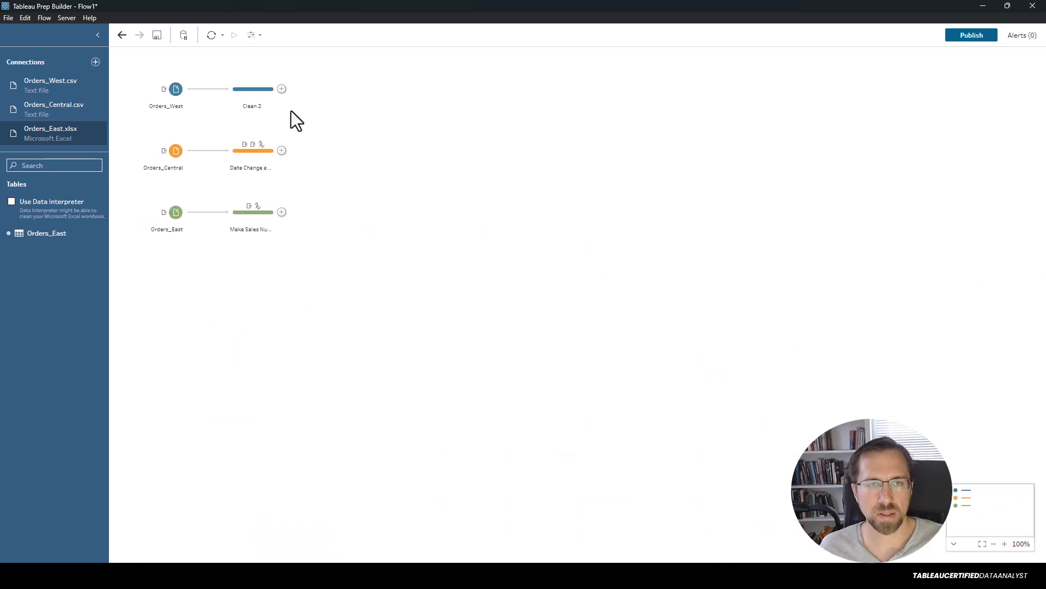
Step: Open the cleaning step after Orders_West and start grouping the State field's values by manual selection
click(253, 100)
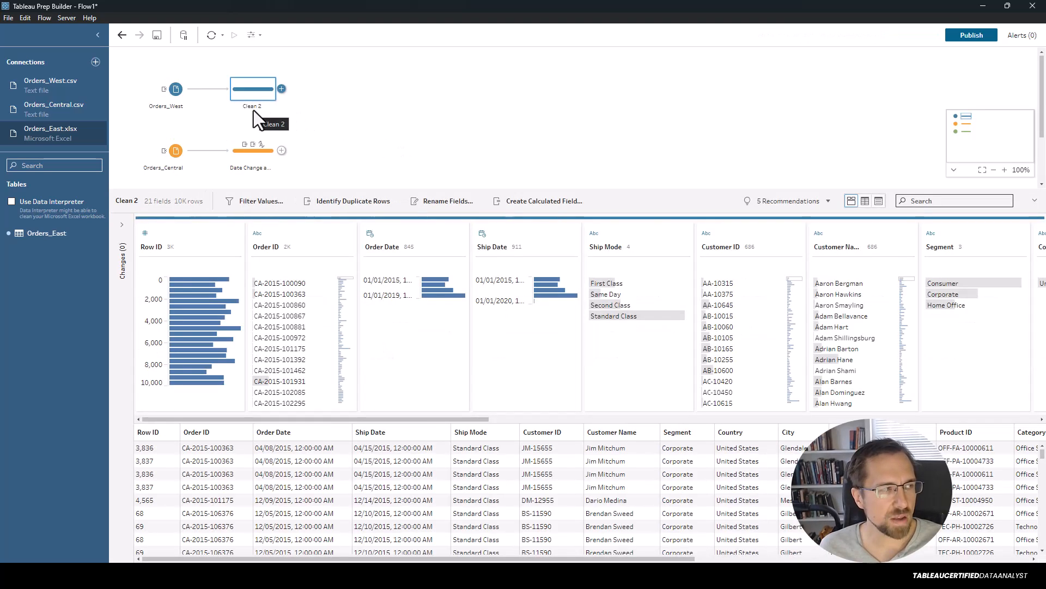
click(784, 558)
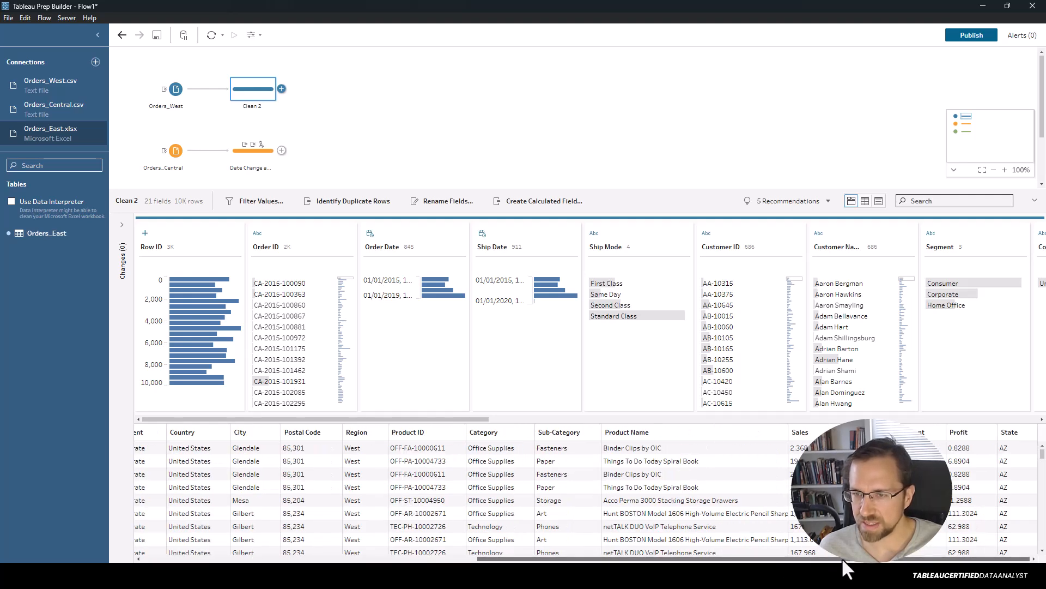
scroll(1020, 478, down, 10)
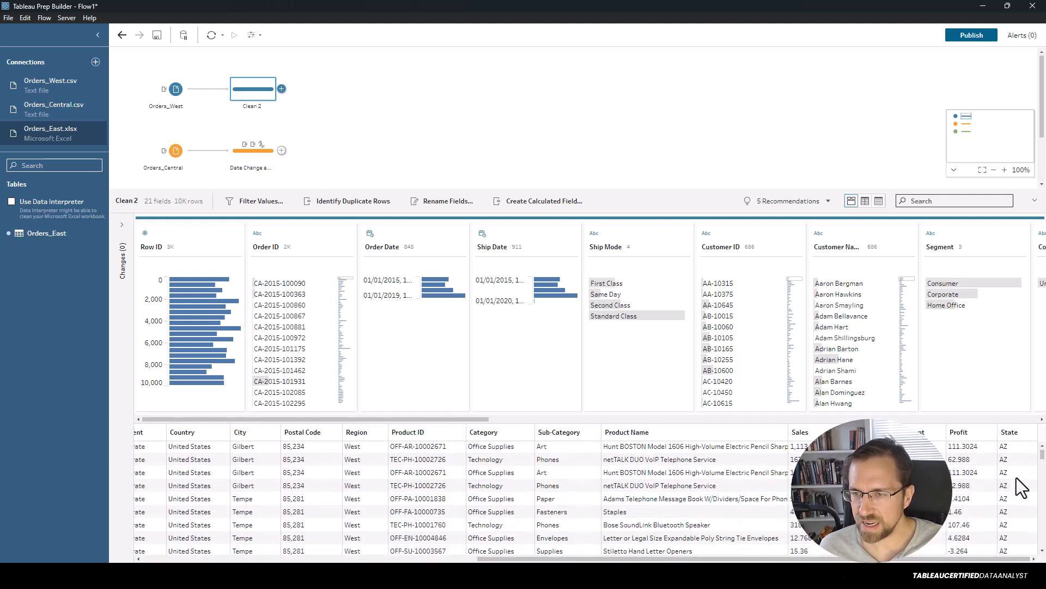
scroll(1022, 483, down, 3)
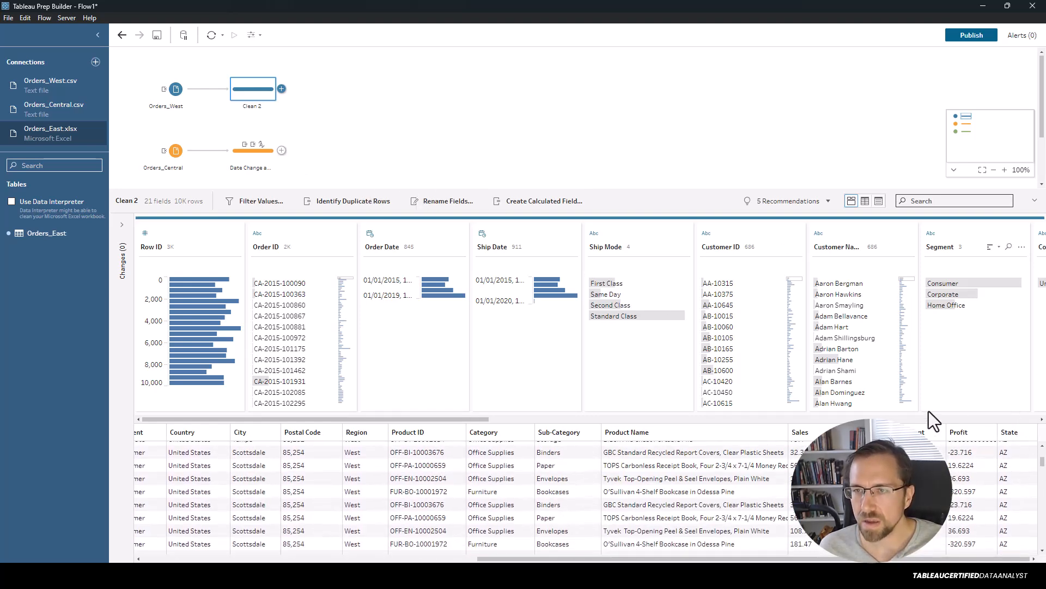
drag(459, 420, 1011, 418)
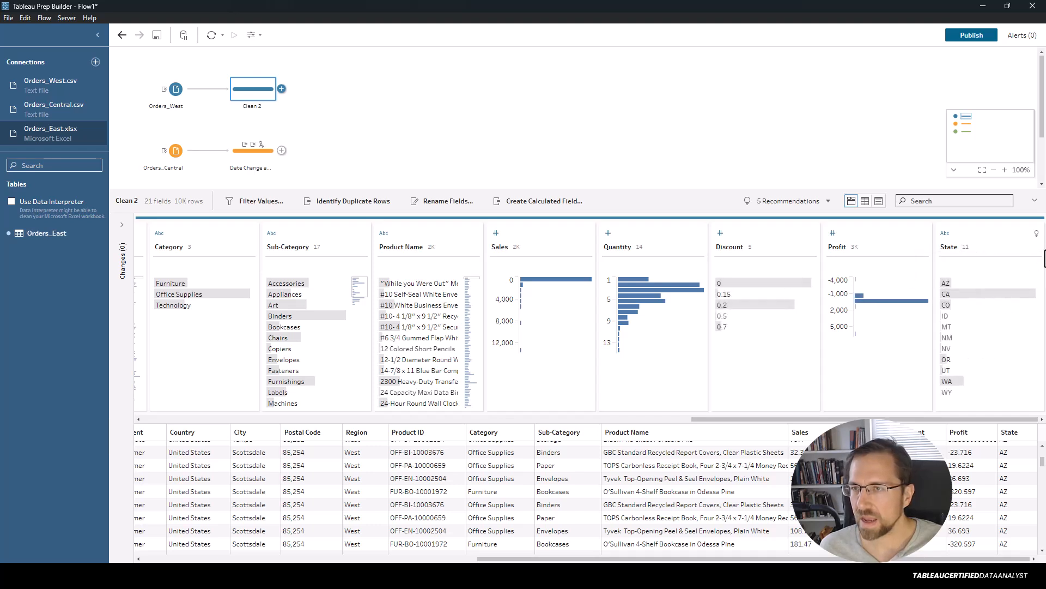
click(1036, 248)
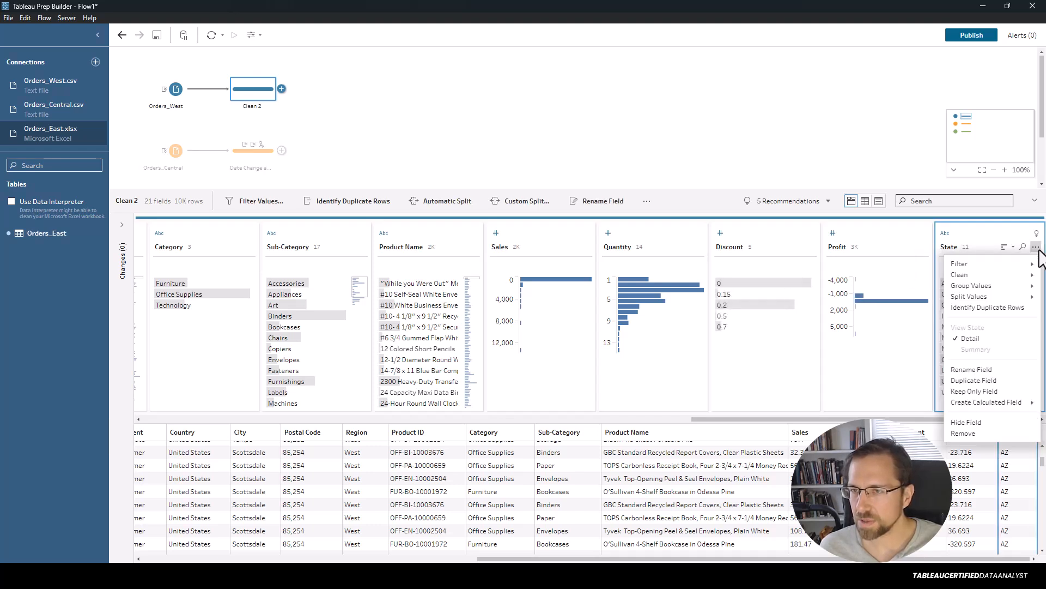
mouse_move(1013, 268)
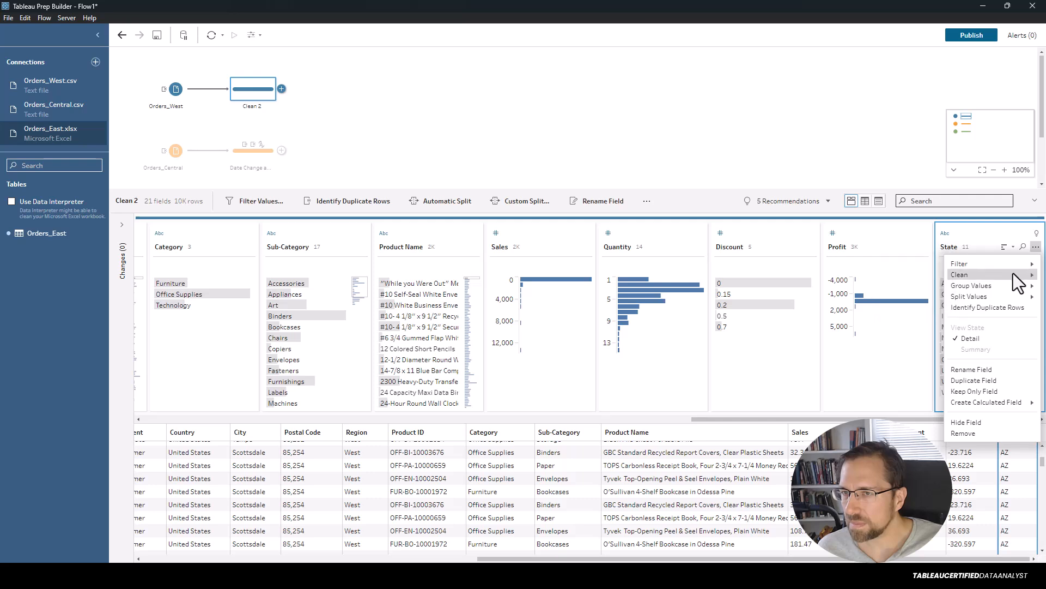
mouse_move(971, 285)
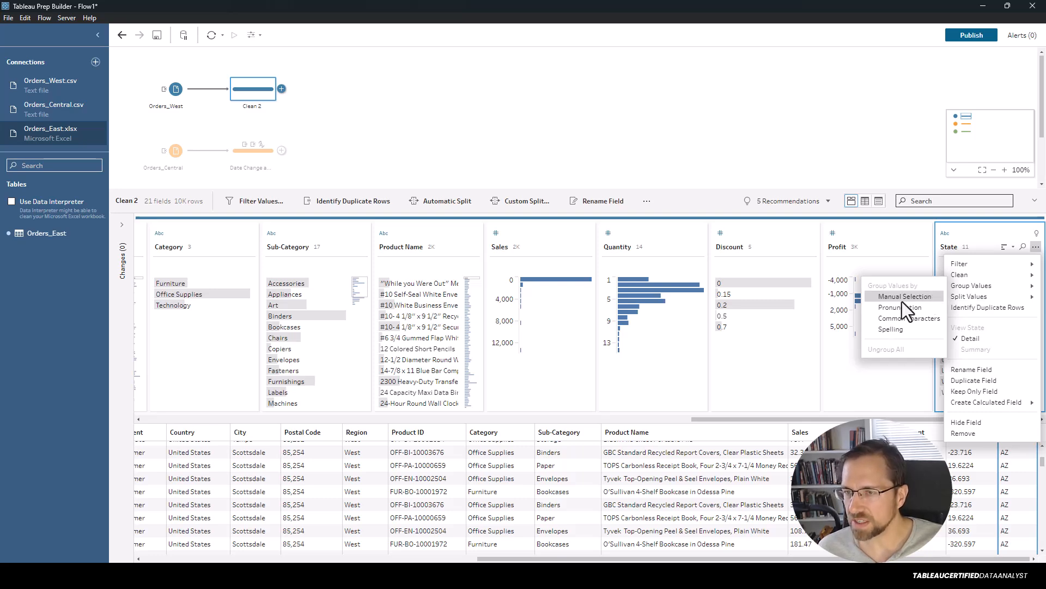
click(866, 296)
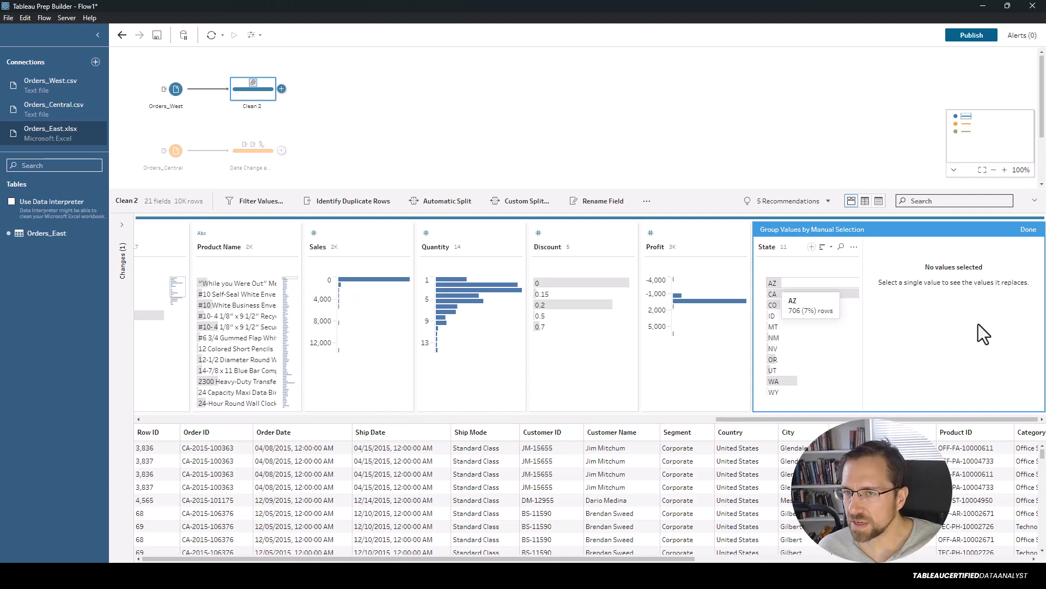
Step: Replace the State abbreviations AZ and CA with Arizona and California
right_click(826, 283)
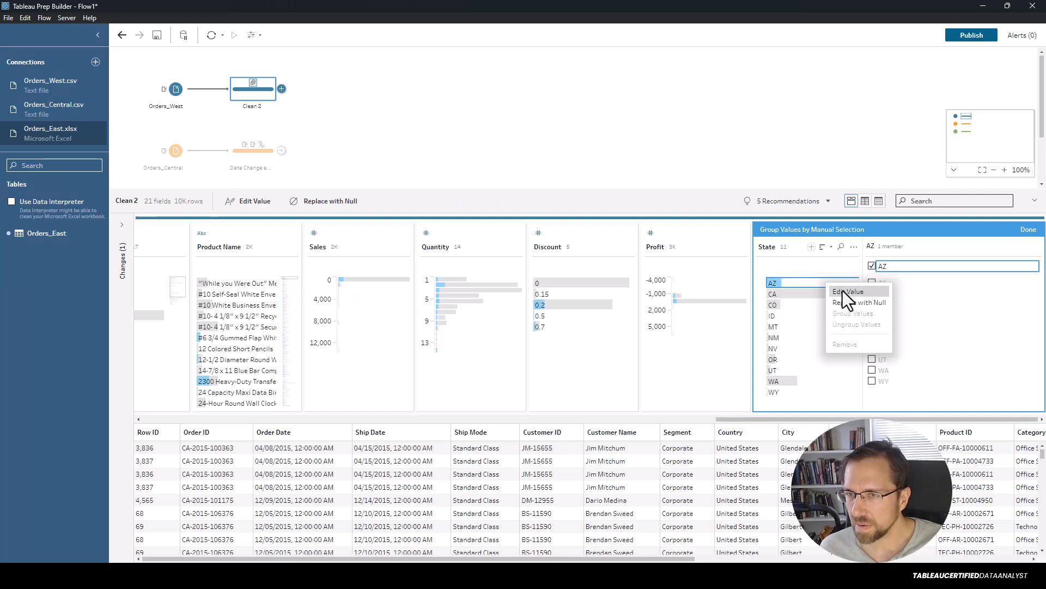
click(842, 290)
text(Arizona)
right_click(794, 296)
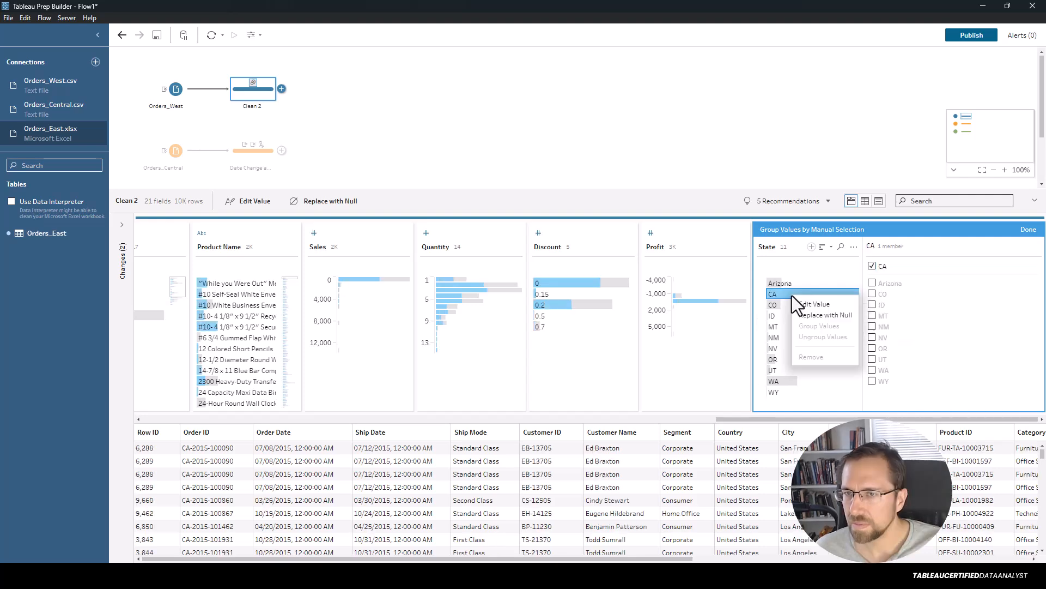
key(Escape)
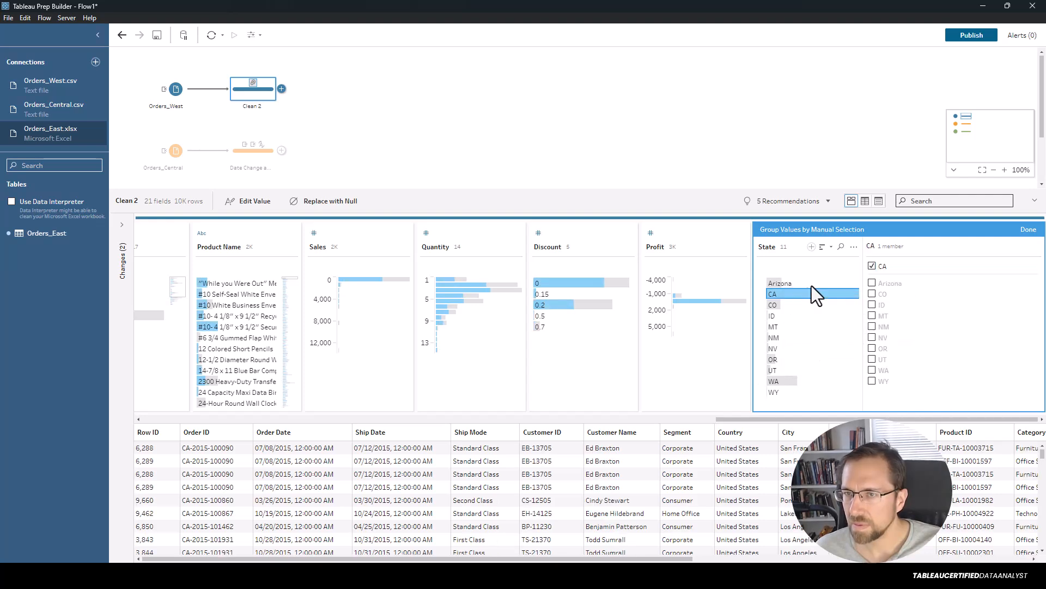
double_click(840, 294)
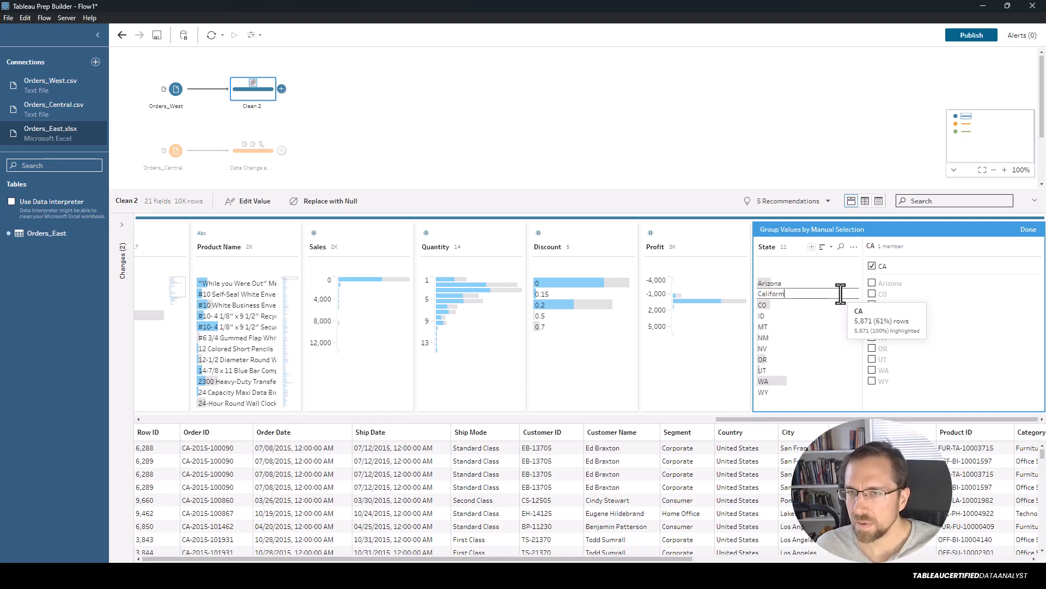
key(Return)
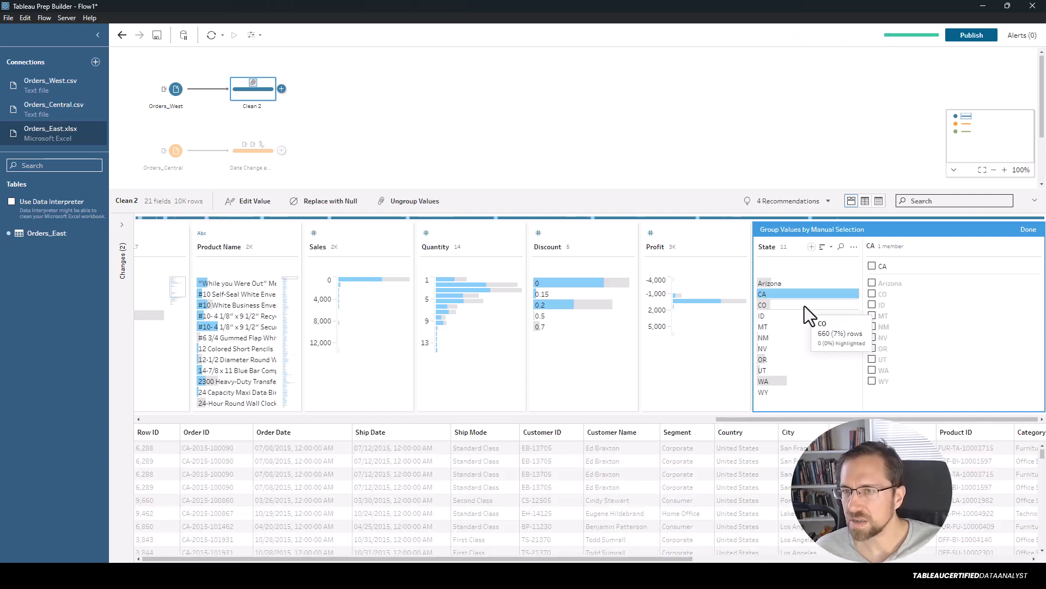
Step: Replace the State abbreviations CO, ID, MT, NM and NV with Colorado, Idaho, Montana, New Mexico and Nevada
click(804, 305)
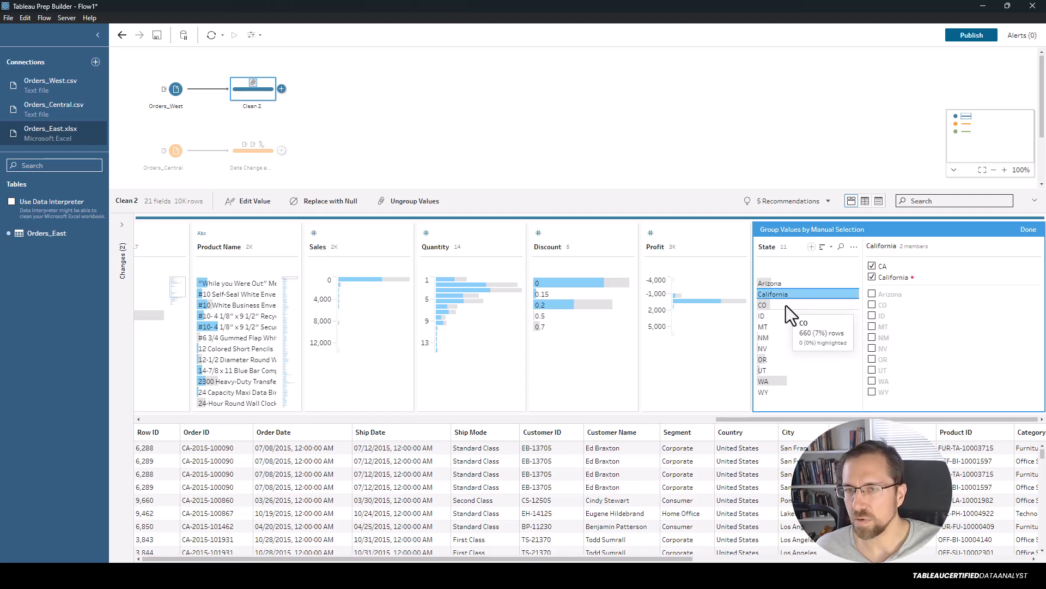
right_click(786, 305)
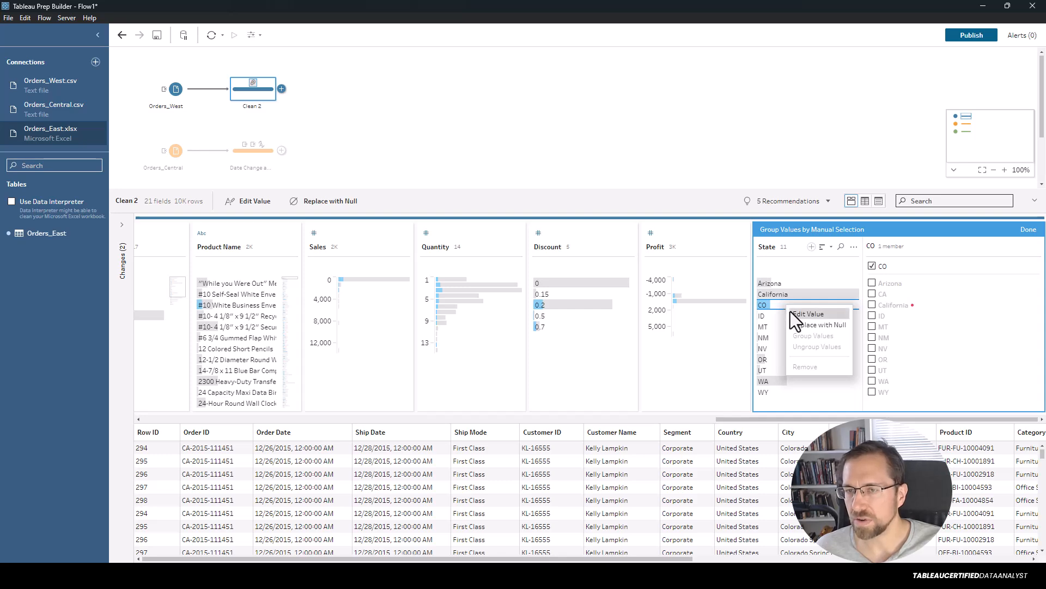
click(808, 314)
text(C)
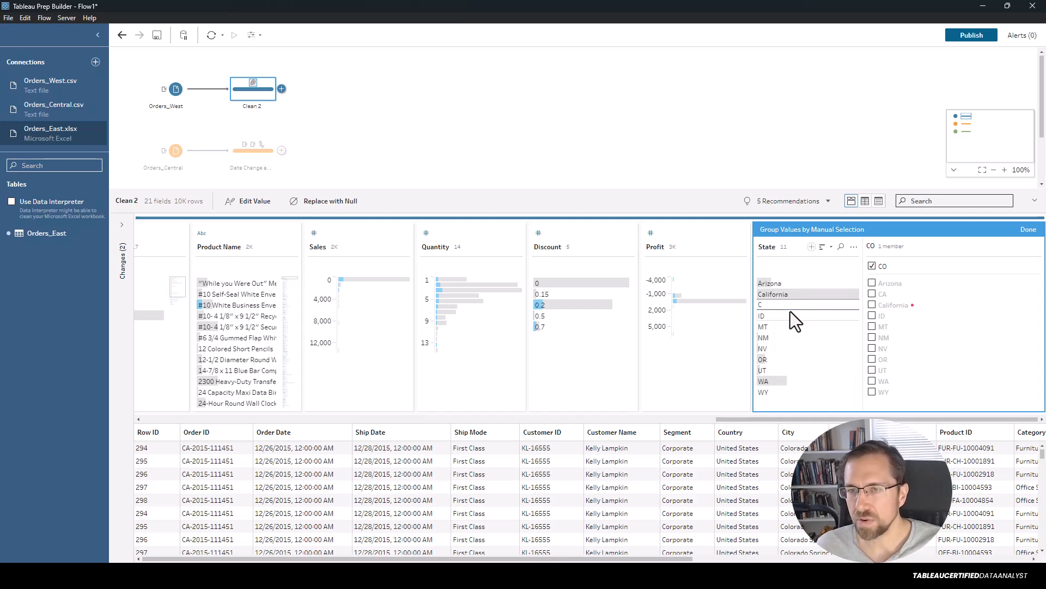
text(O)
key(Return)
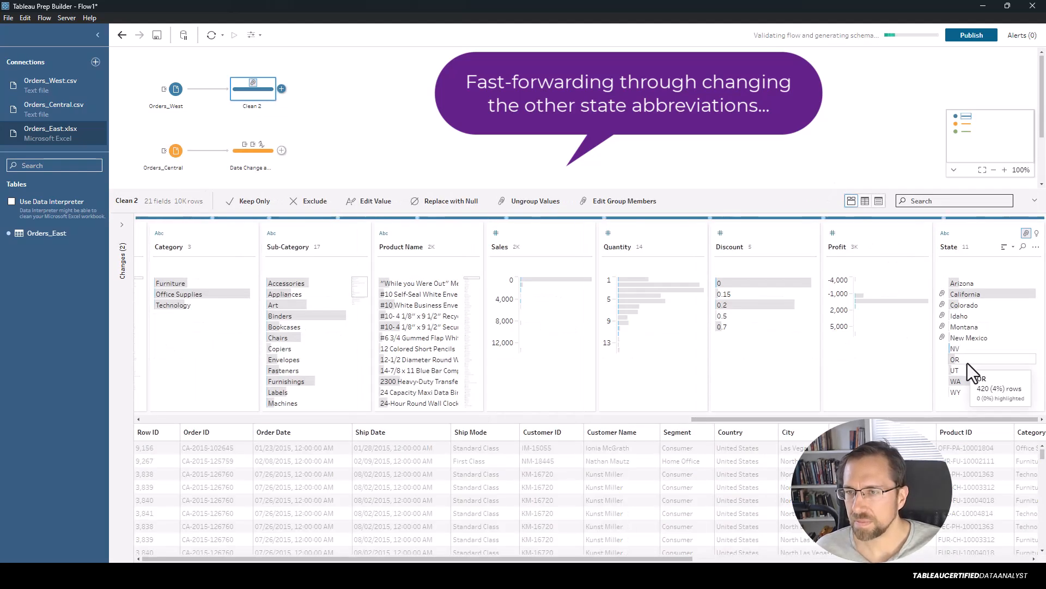
text(Nevada)
key(Return)
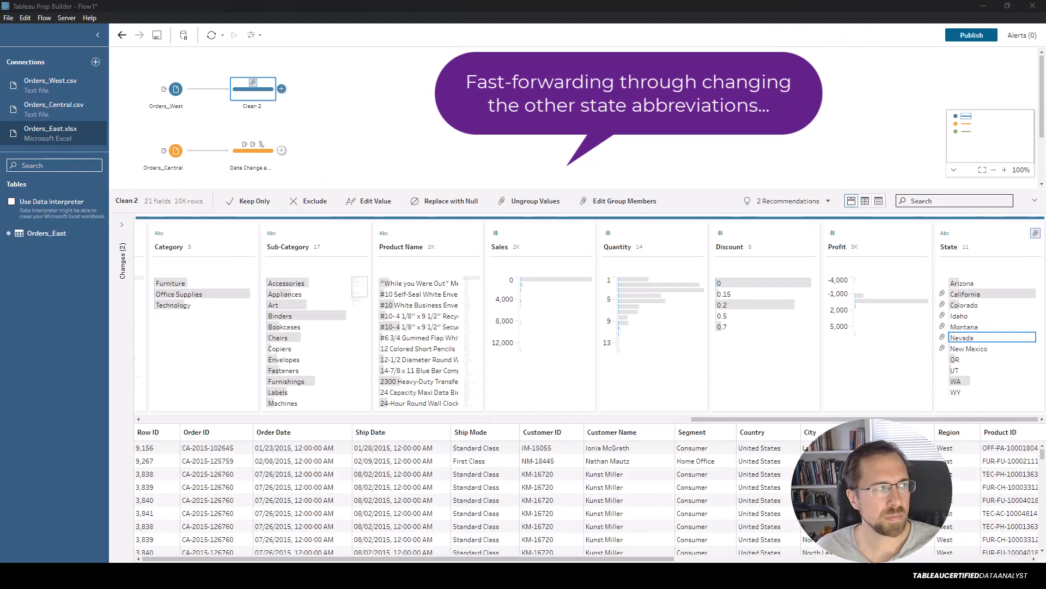
Step: Reopen the manual grouping of the State field's values and replace OR with Oregon
right_click(983, 361)
click(1036, 247)
mouse_move(1006, 290)
click(905, 296)
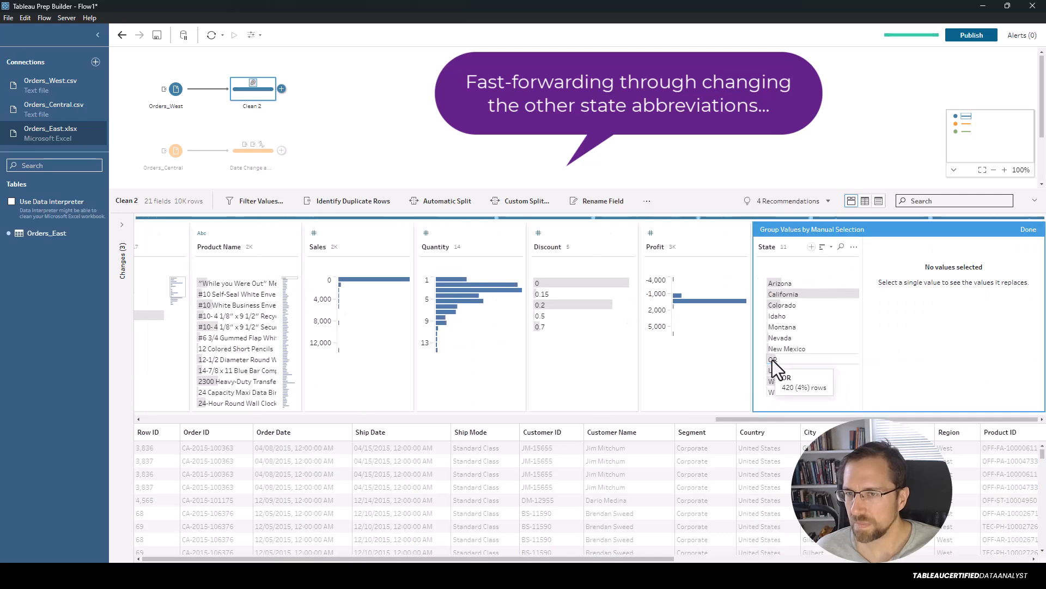
right_click(775, 368)
click(795, 376)
text(Oregon)
key(Return)
Step: Replace the remaining State abbreviations UT, WA and WY with Utah, Washington and Wyoming
click(786, 380)
right_click(786, 381)
click(794, 391)
text(Washington)
key(Return)
right_click(796, 392)
click(806, 401)
text(Wyom)
text(ing)
key(Return)
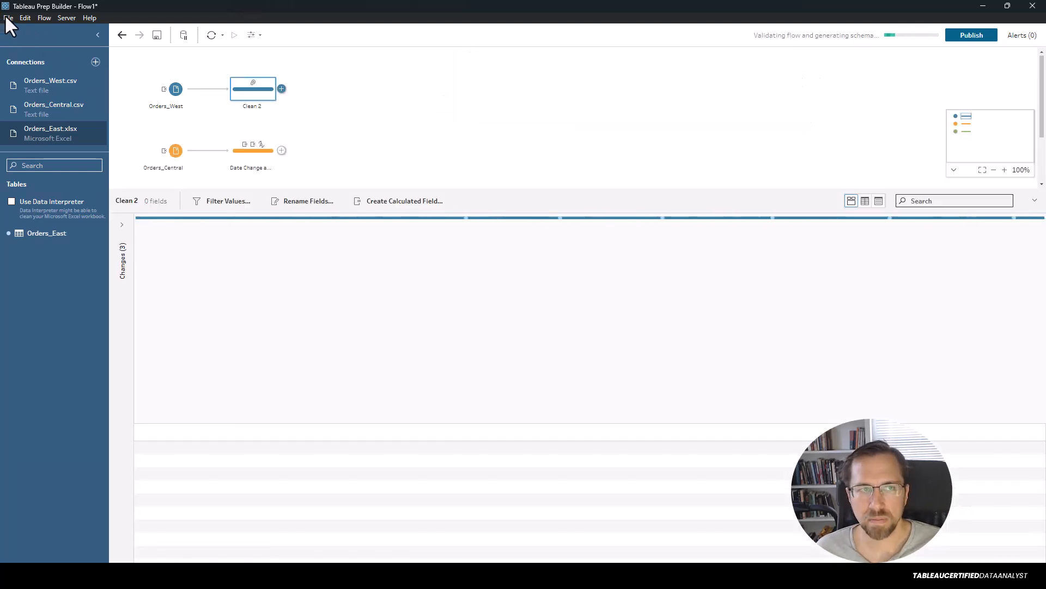
Step: Save the flow in the Downloads folder as a Tableau Flow file named "Superstore Prep"
click(7, 17)
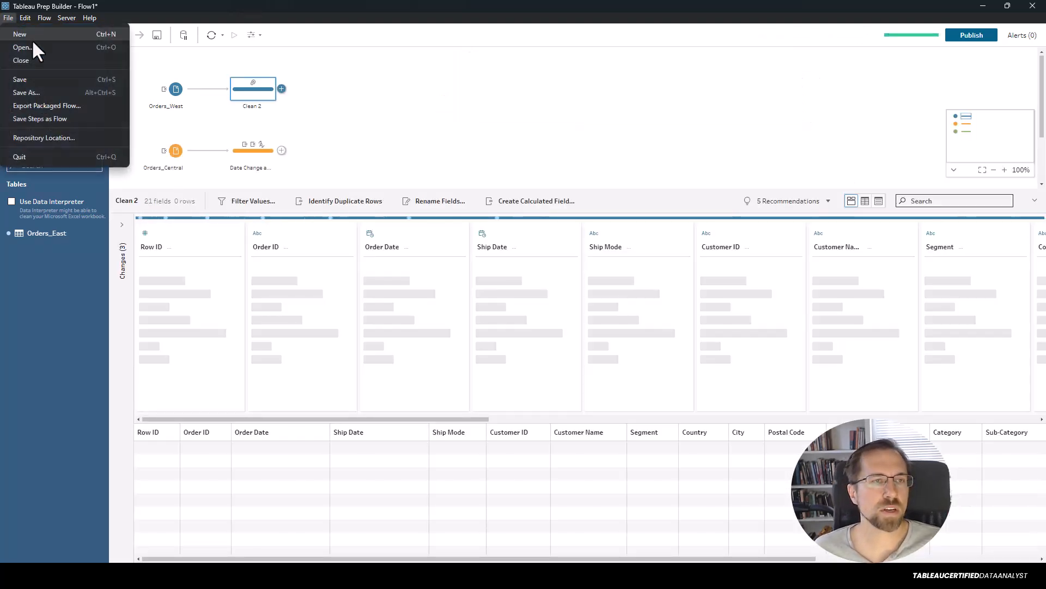
click(37, 92)
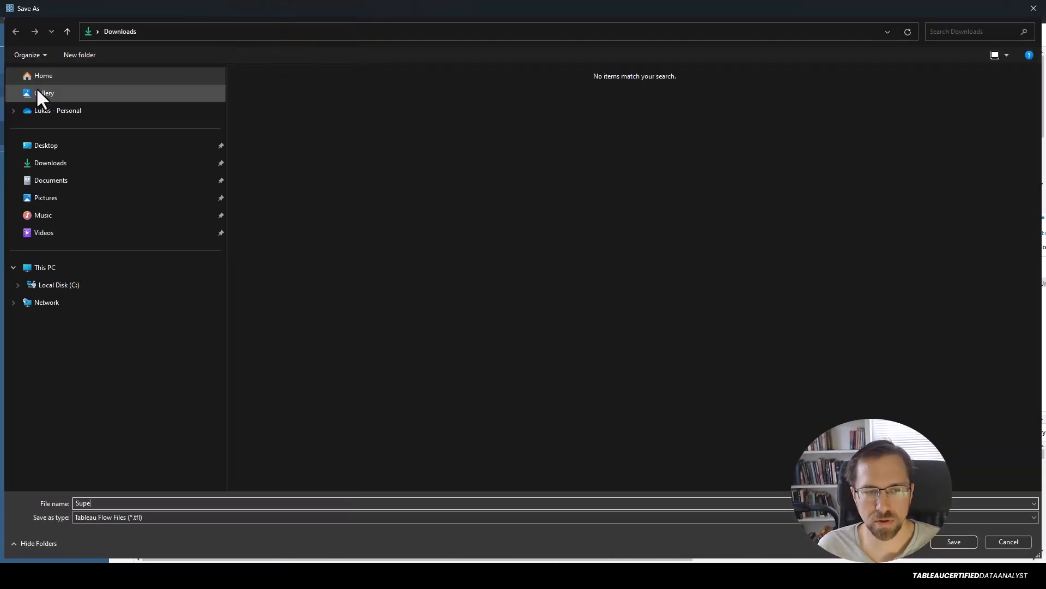
text(Superstore Prep)
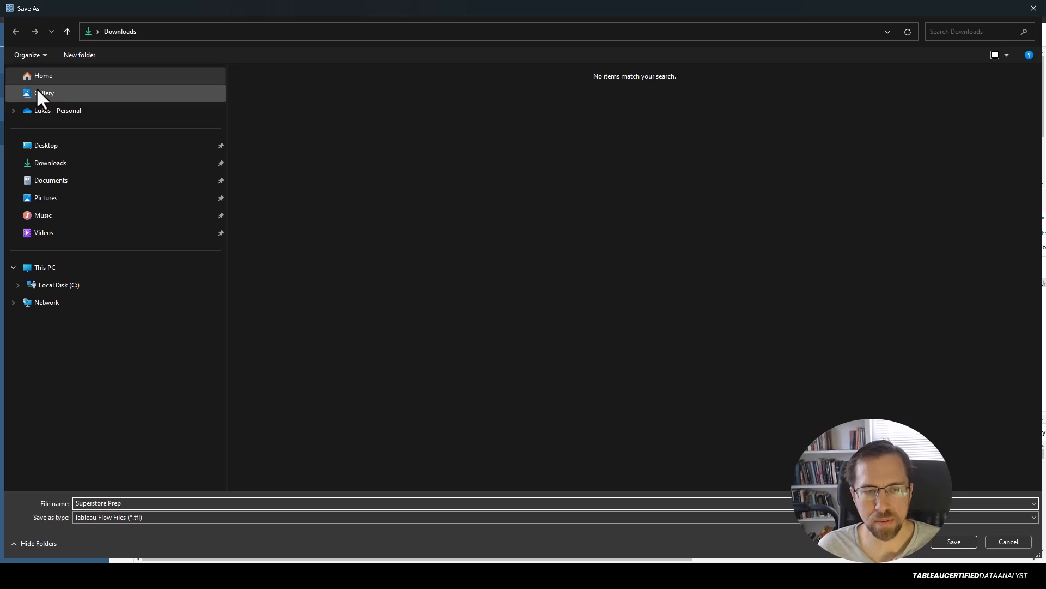
key(Return)
Step: Look over the State values in the Orders_West cleaning step and the cleaning and filter options for that field
click(999, 418)
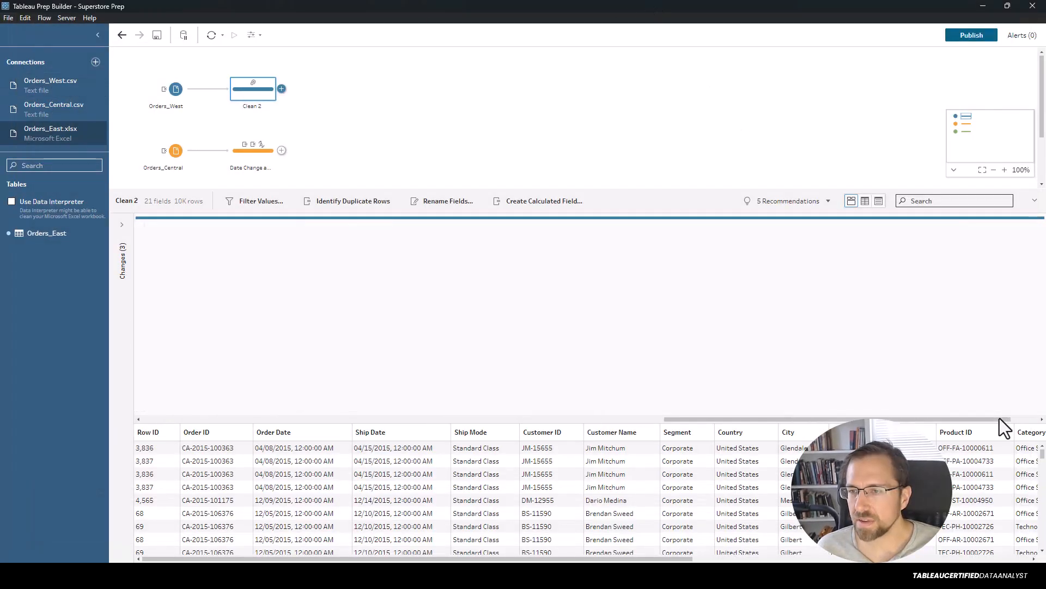
click(993, 557)
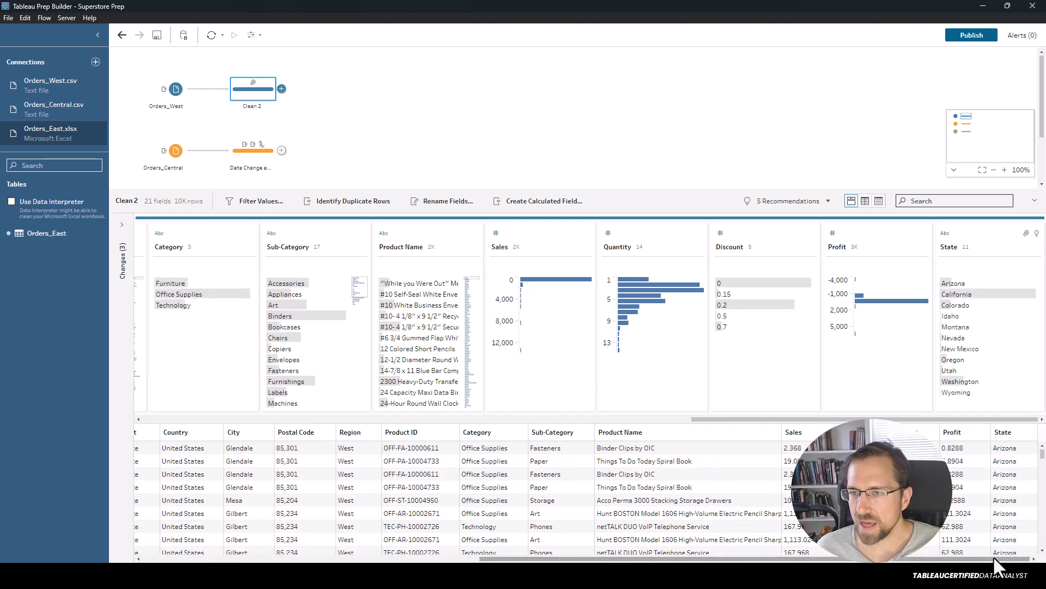
mouse_move(1036, 248)
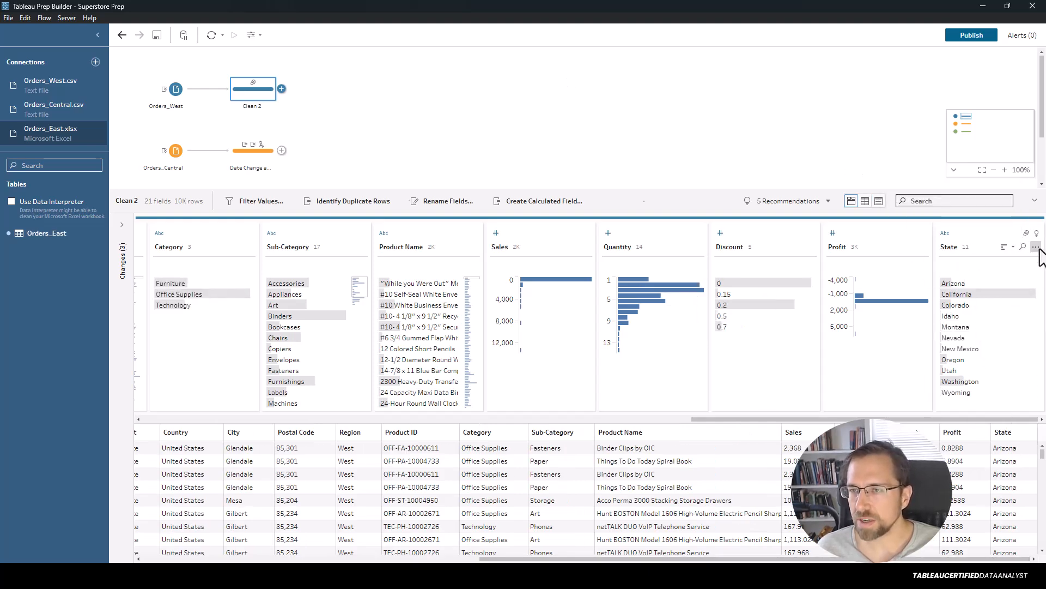
click(1035, 247)
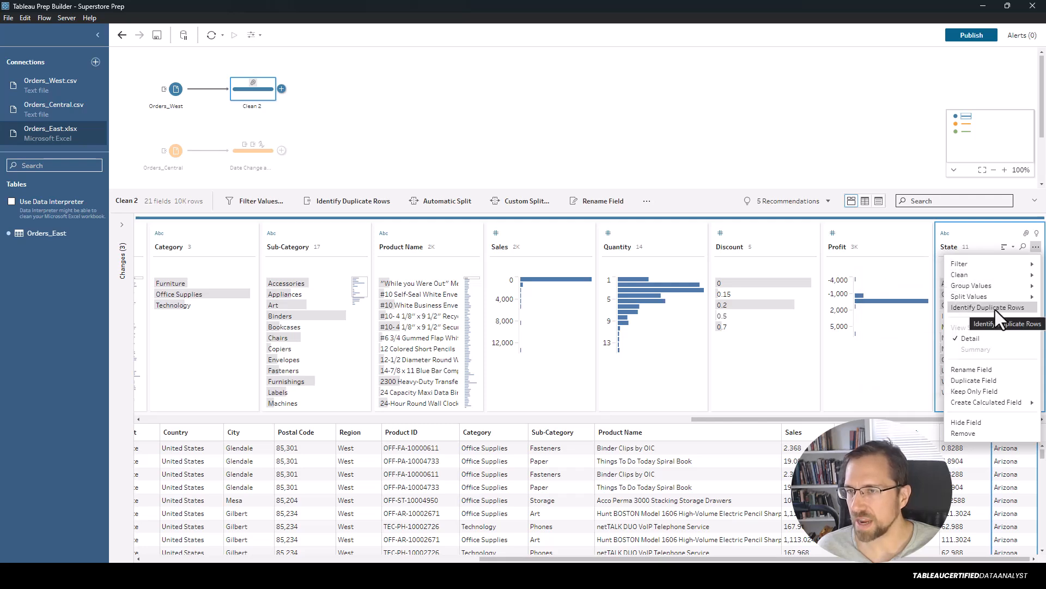
mouse_move(992, 285)
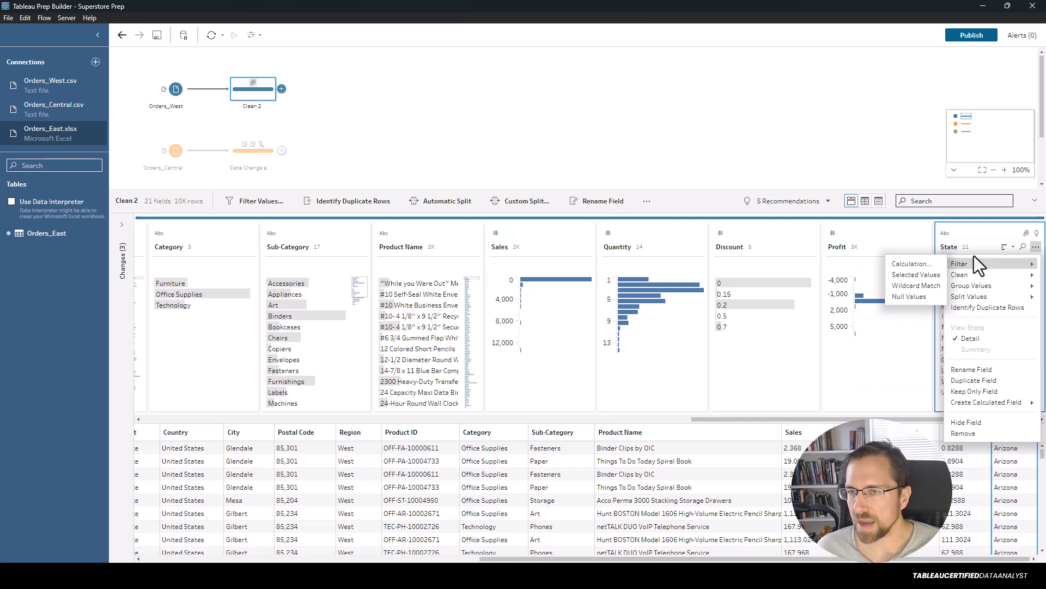
click(789, 80)
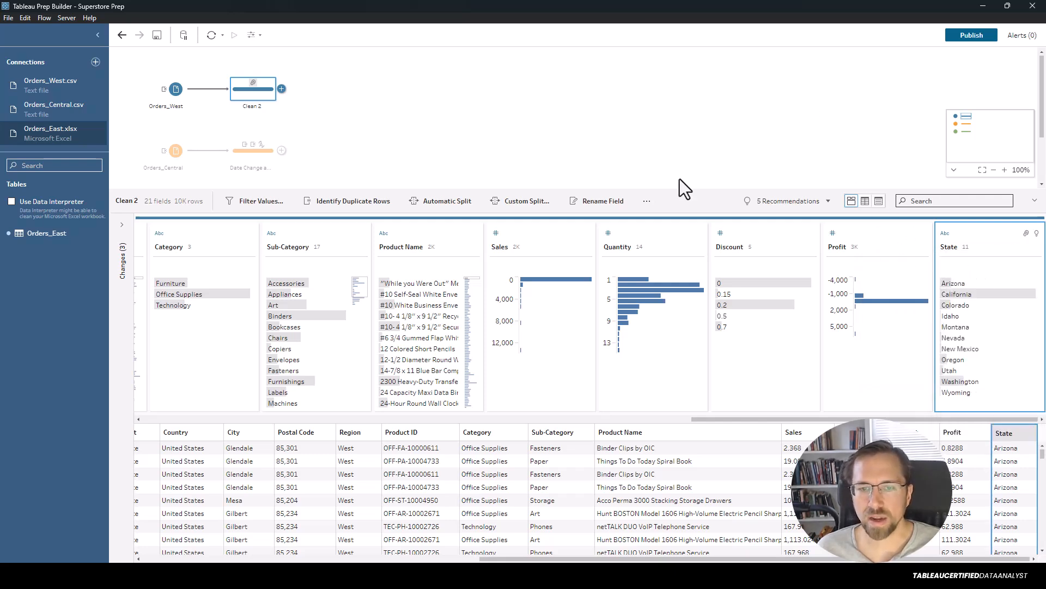